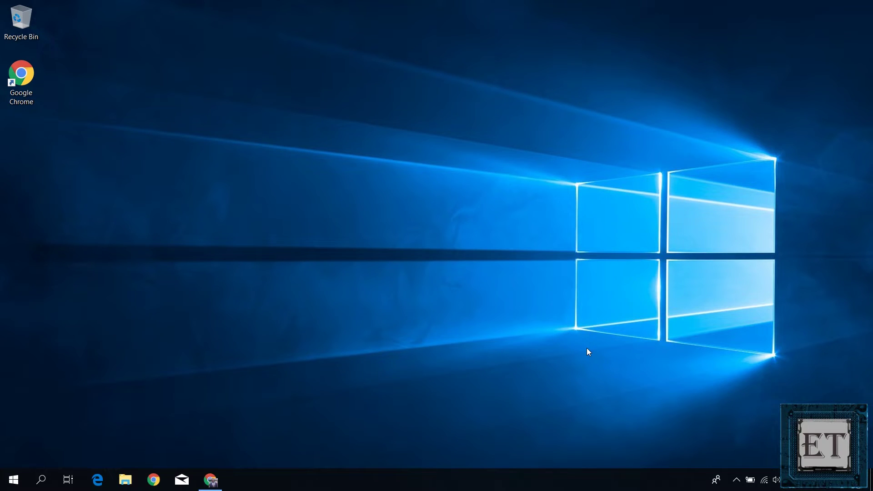
Step: Reveal the hidden notification icons, then bring up the Win+X menu to reach Device Manager
click(737, 480)
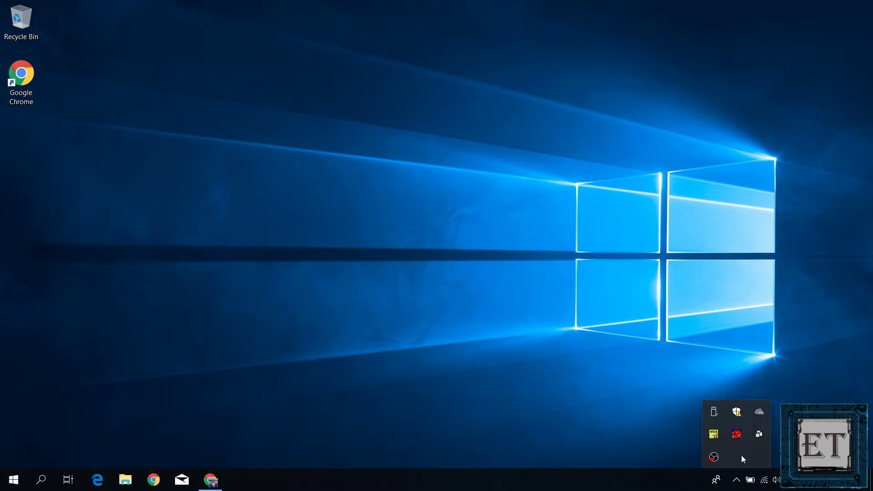
key(super+x)
Step: Open Device Manager, enlarge its window and expand Network adapters to show the Intel, VMware and WAN Miniport entries
key(m)
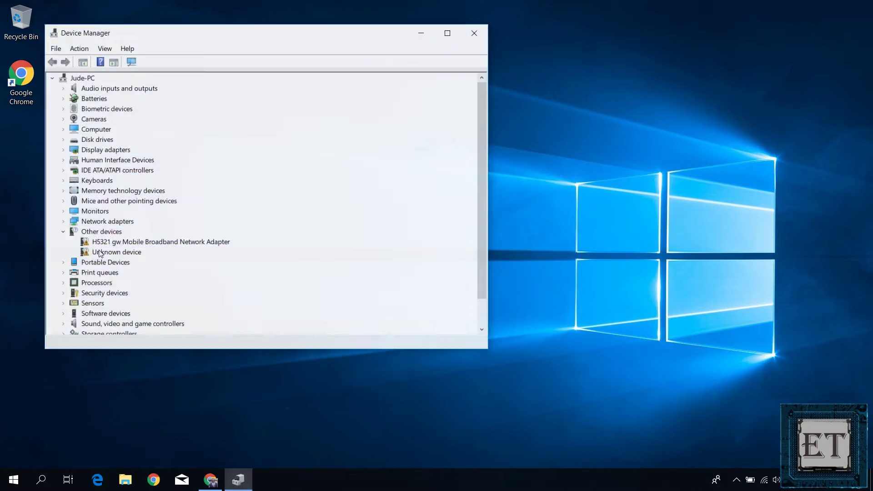
drag(218, 349, 218, 463)
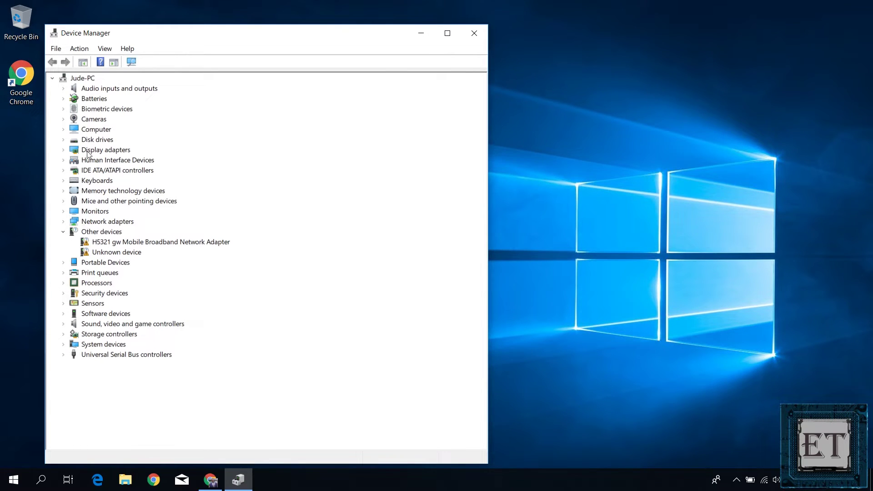
click(64, 223)
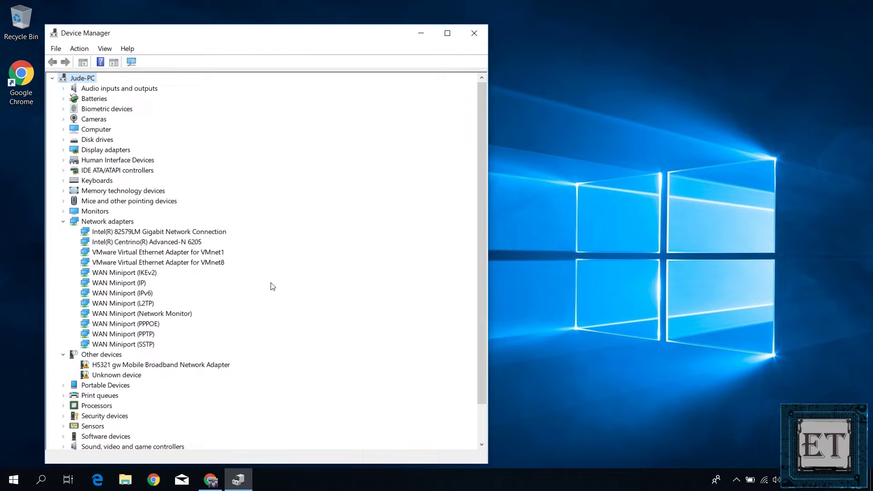
scroll(272, 286, down, 1)
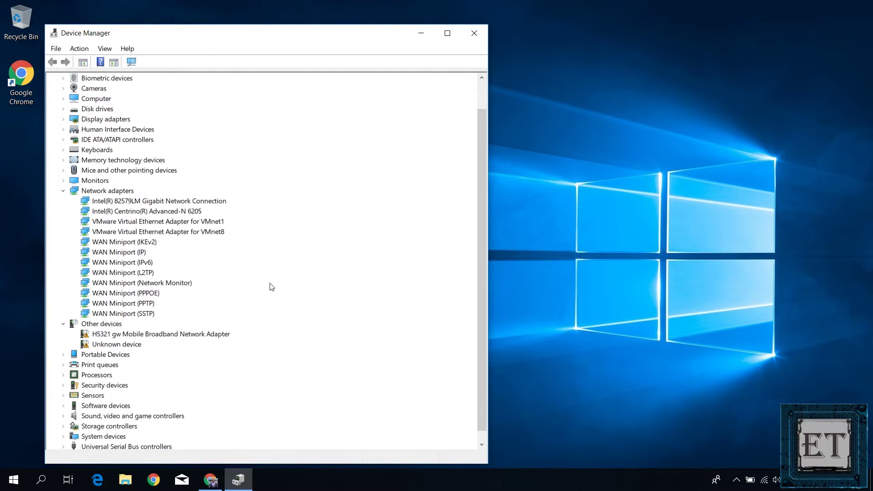
scroll(272, 287, up, 1)
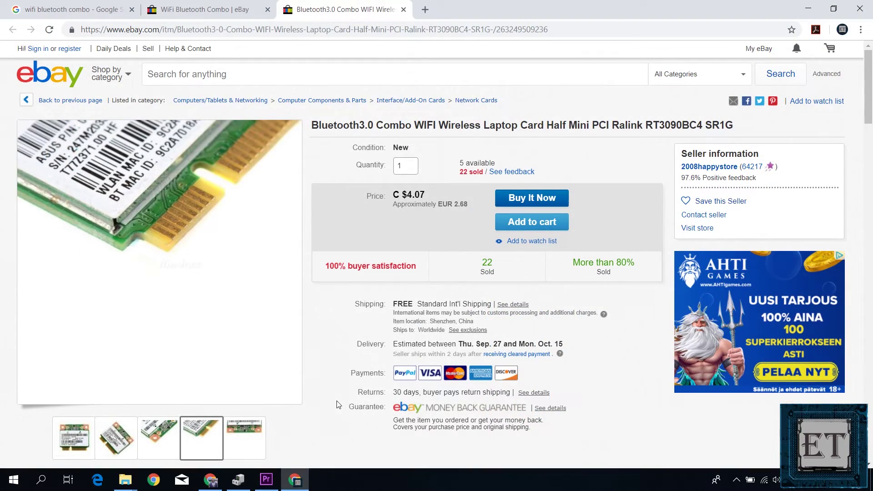
Step: Enlarge the Bluetooth card's first photo, then browse the cheap USB Bluetooth dongle search results
click(177, 323)
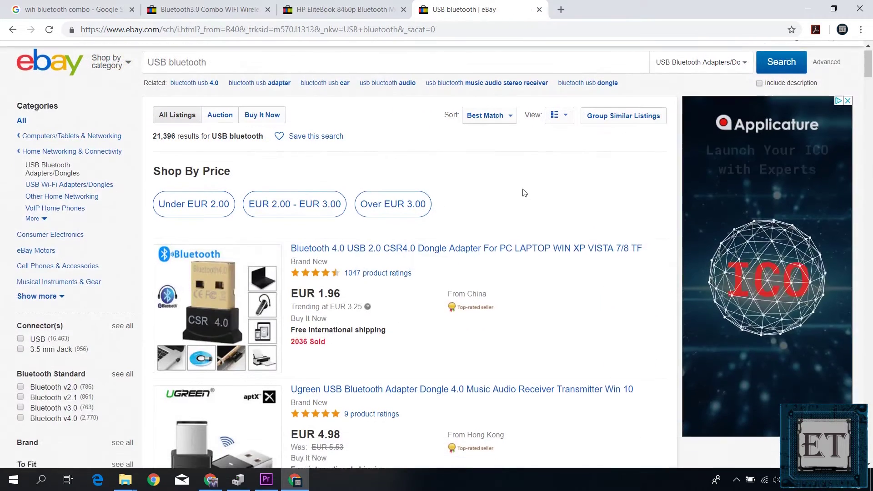
scroll(523, 191, down, 2)
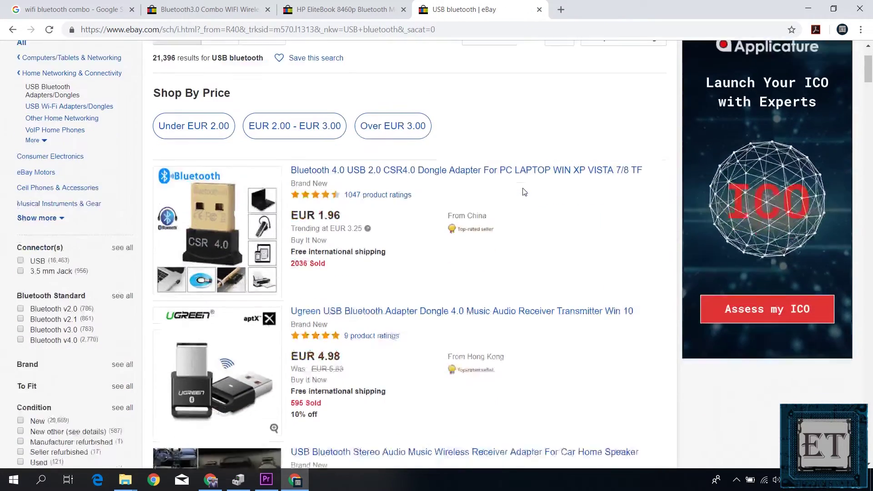
scroll(524, 192, down, 5)
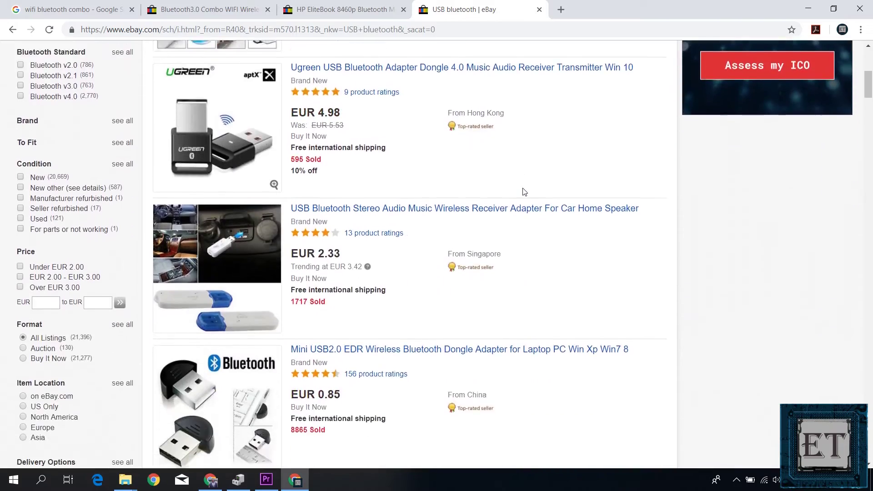
scroll(524, 191, down, 5)
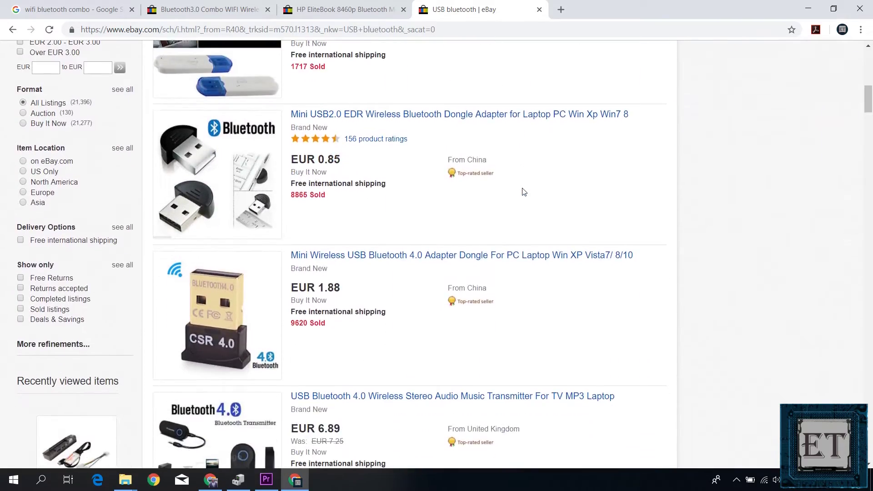
scroll(524, 191, down, 5)
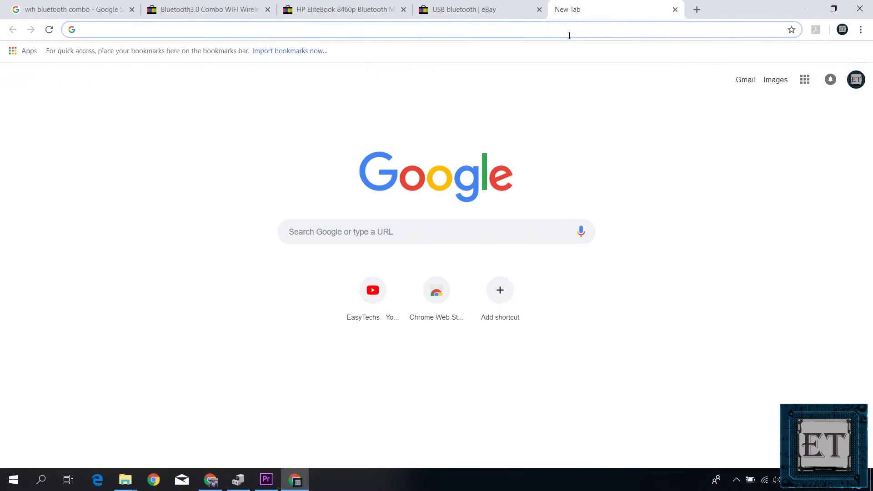
Step: Google 'lenovo thinkpad t530 full spec' and open the CNET specs result in a new tab
text(lenovo thinkp)
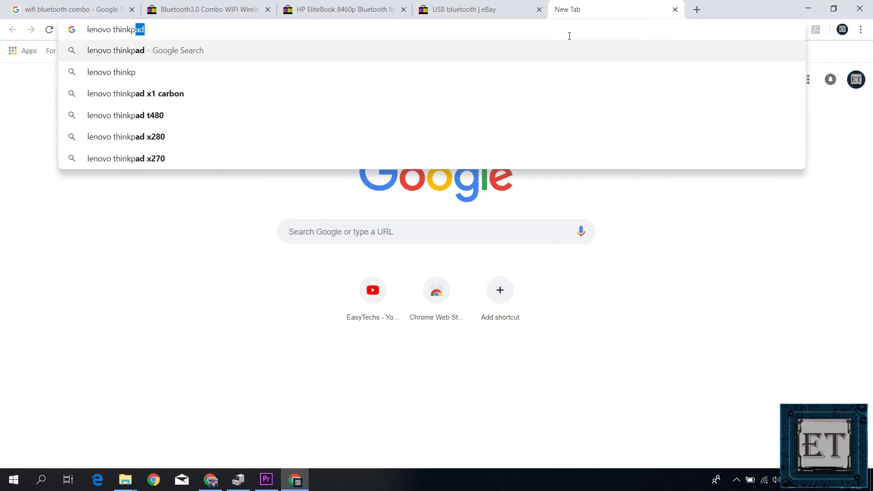
text(ad t530 full spec)
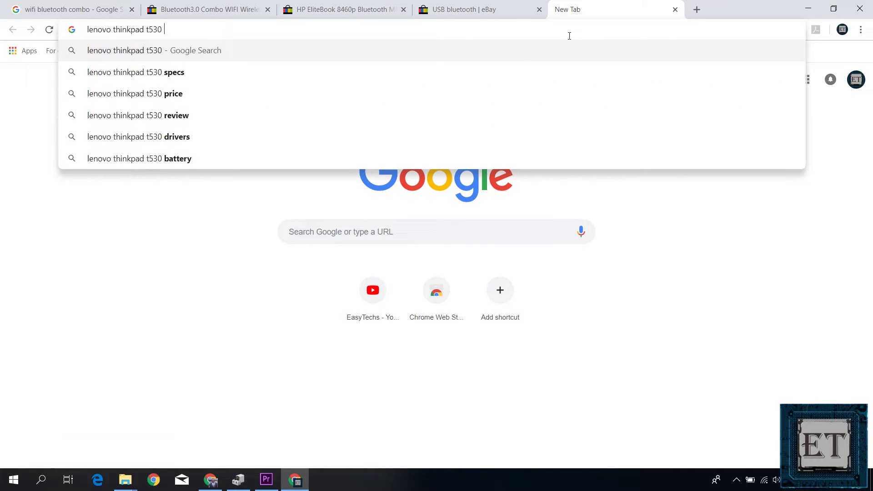
key(Return)
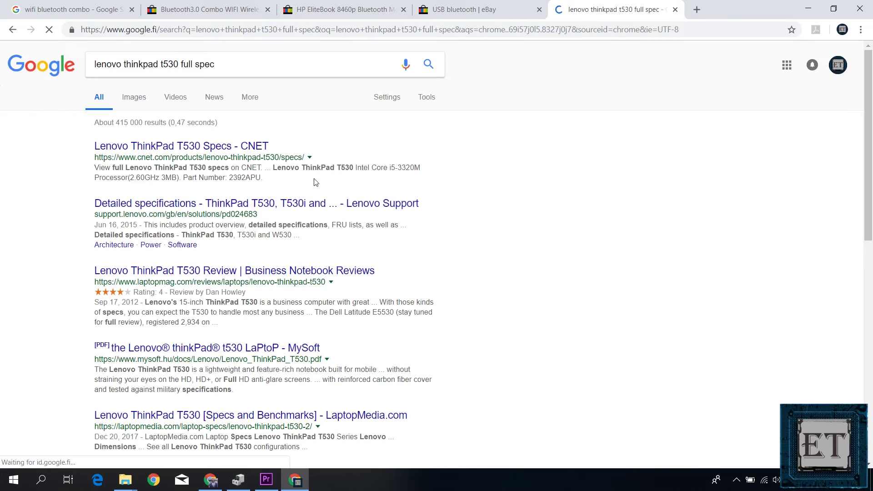
right_click(183, 150)
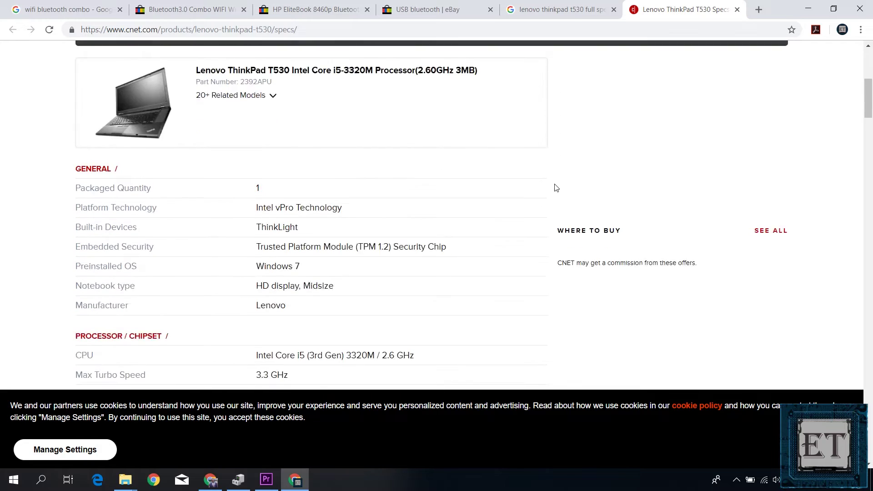
Step: Scroll to CNET's Networking specs and highlight the Bluetooth 4.0 entry
scroll(512, 206, down, 18)
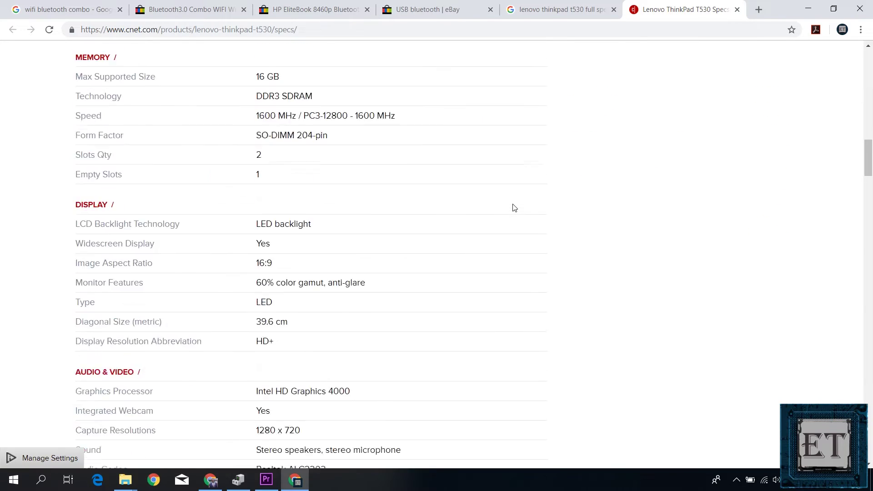
scroll(514, 208, down, 5)
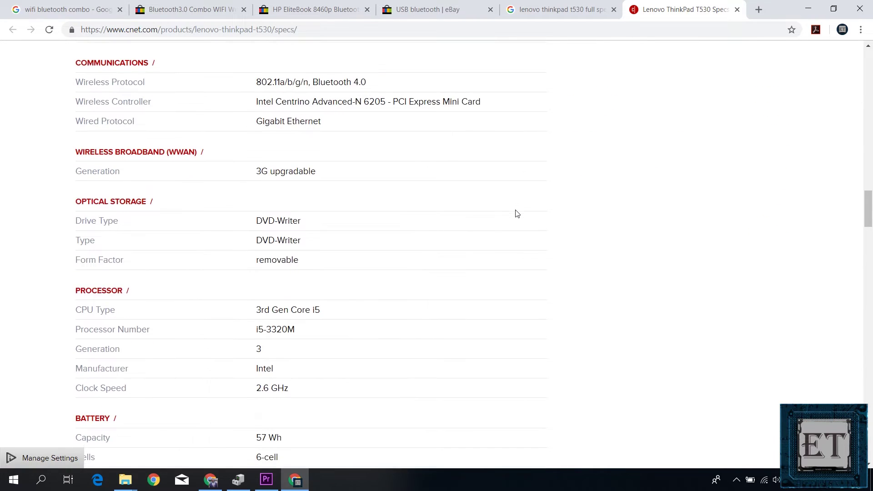
scroll(517, 214, down, 10)
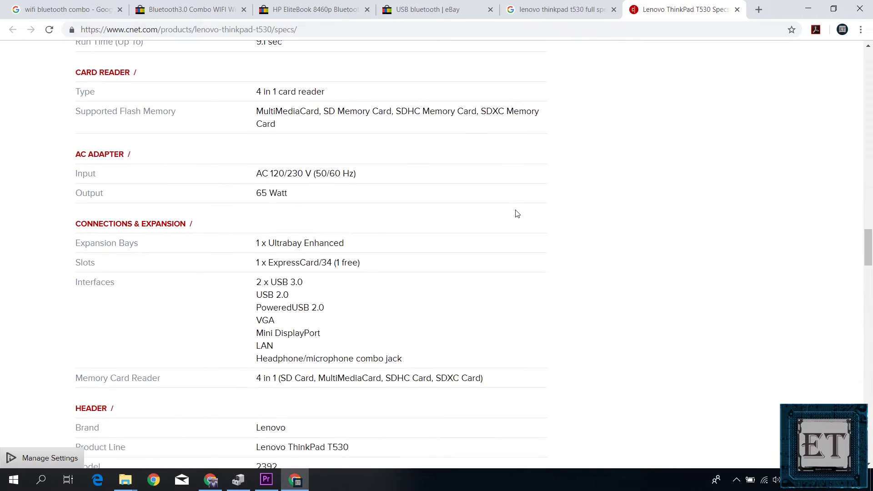
scroll(517, 214, down, 15)
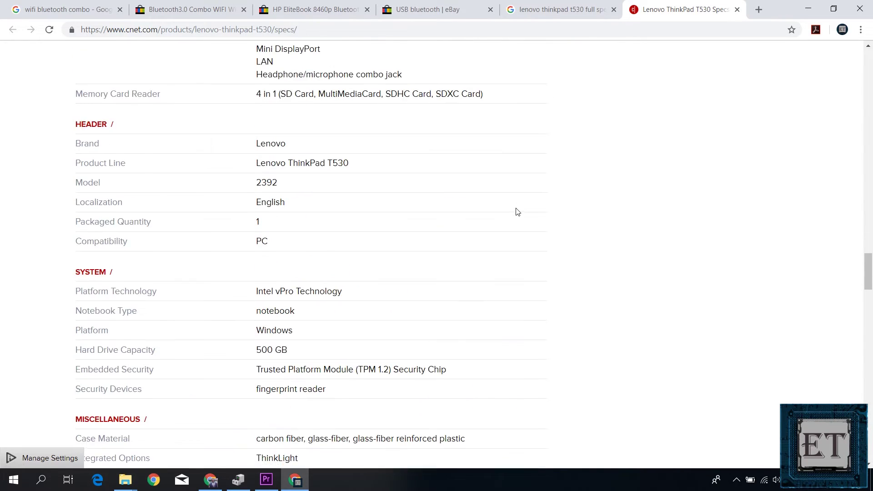
scroll(517, 211, down, 1)
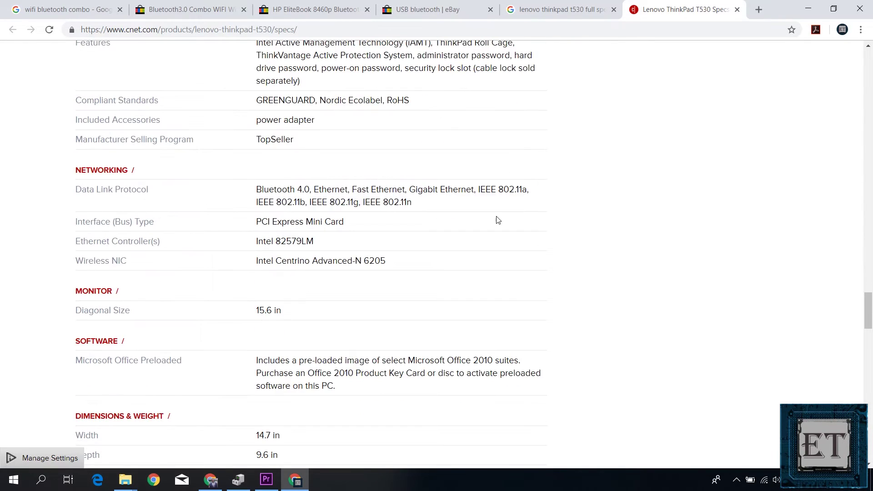
drag(256, 189, 310, 190)
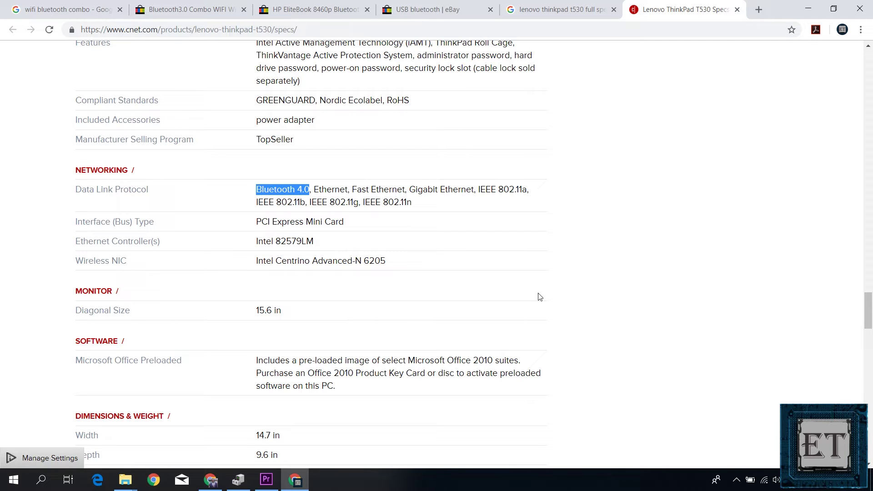
click(629, 301)
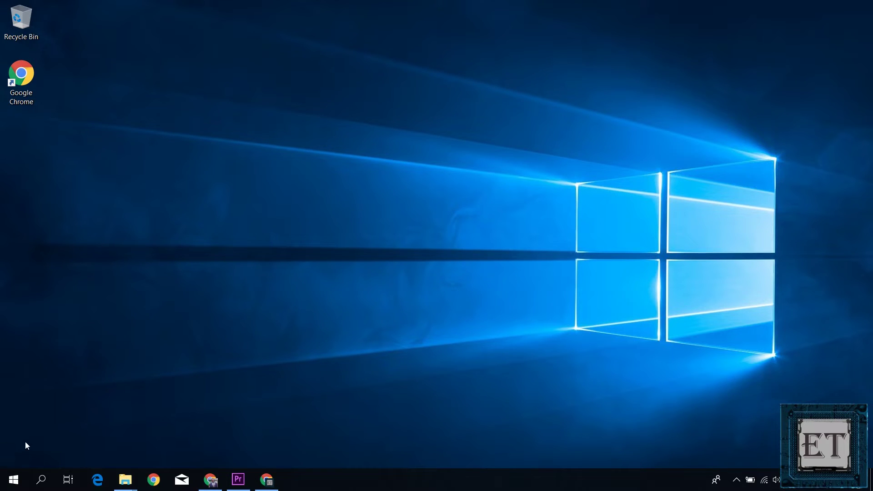
Step: Go to the Bluetooth & other devices page of Windows Settings through the Devices tile
click(14, 480)
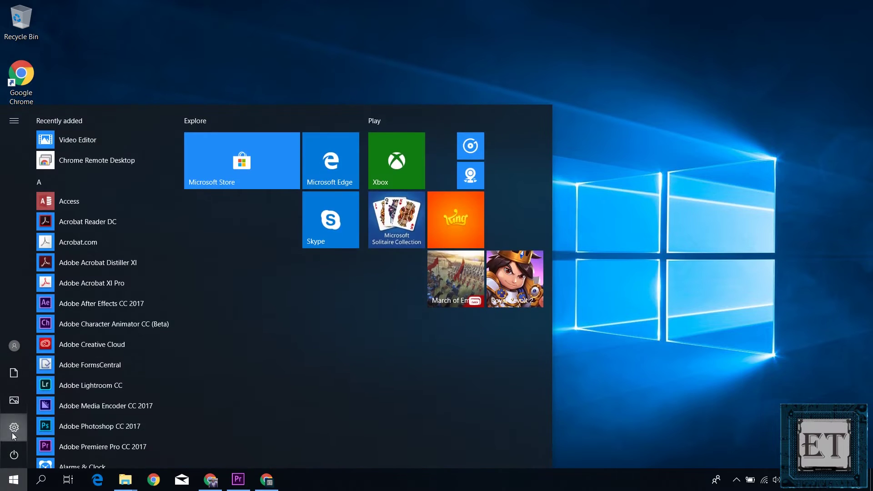
click(12, 434)
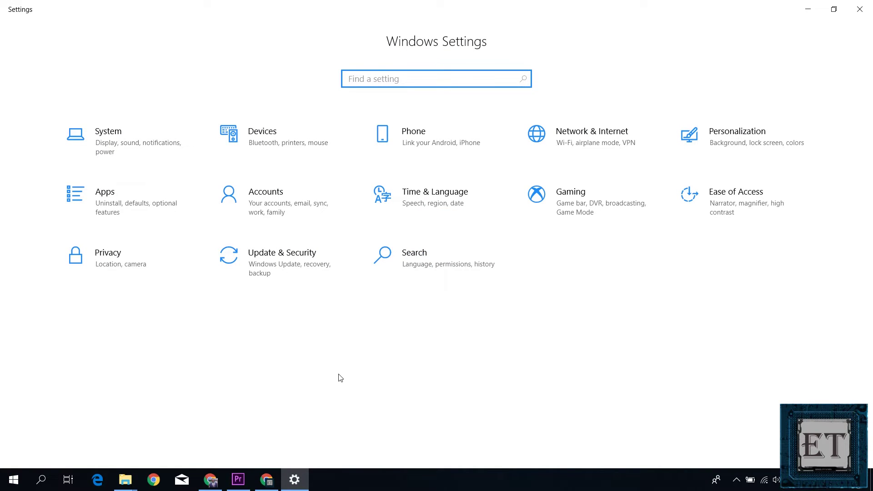
click(284, 145)
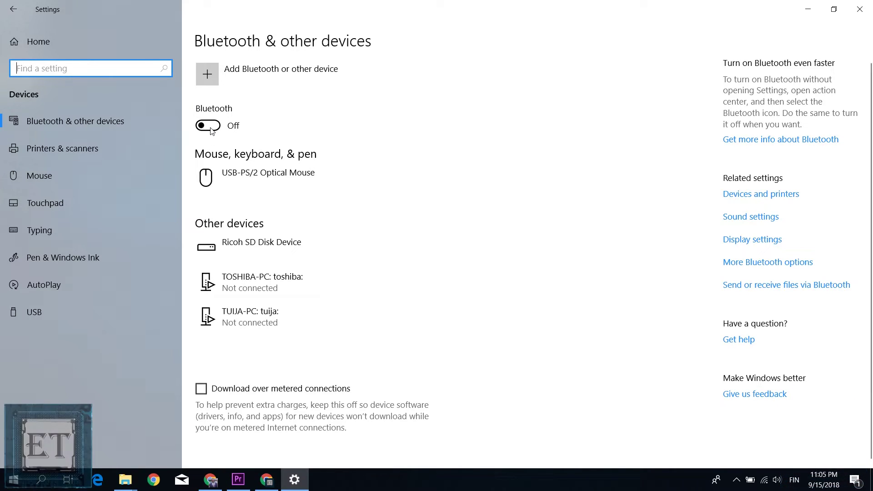
Step: Turn Bluetooth On and bring up the tray Bluetooth icon's device actions
click(212, 131)
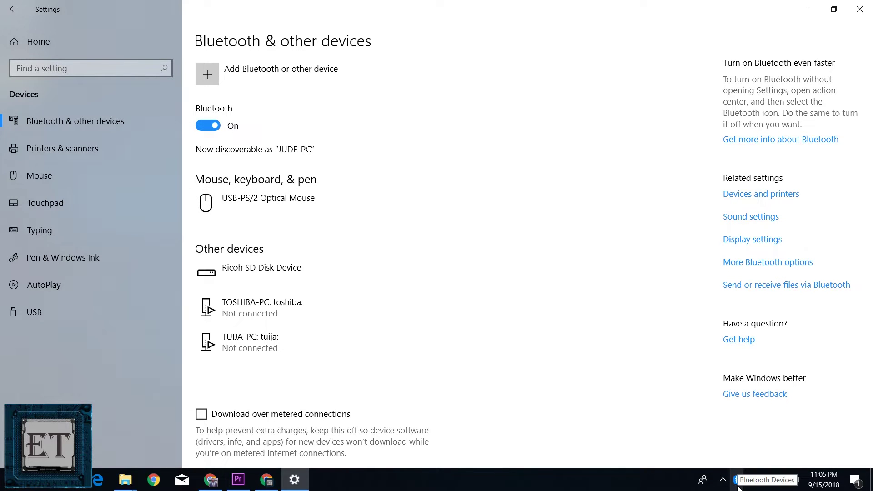
right_click(738, 486)
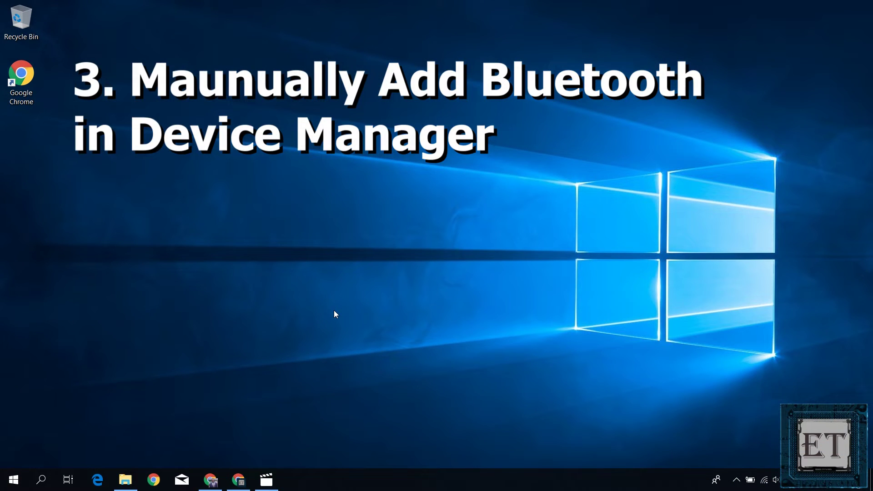
Step: Launch Device Manager from Start search and choose Action > Add legacy hardware
key(super)
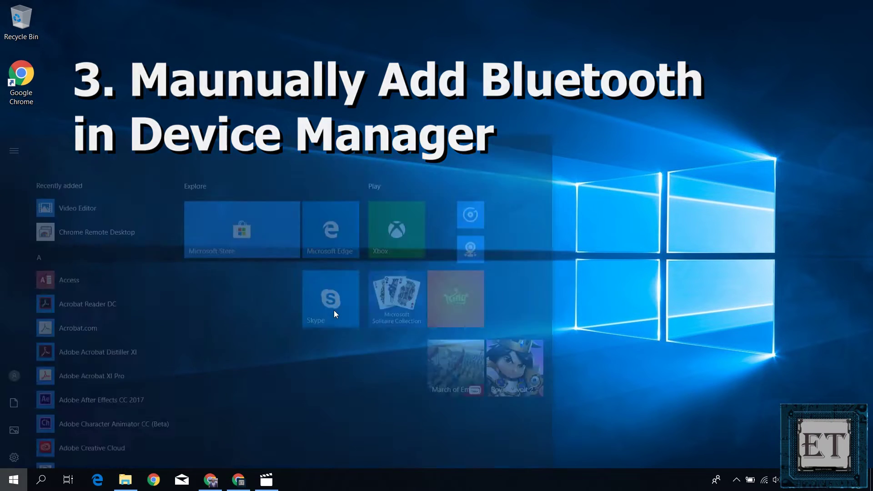
text(device manager)
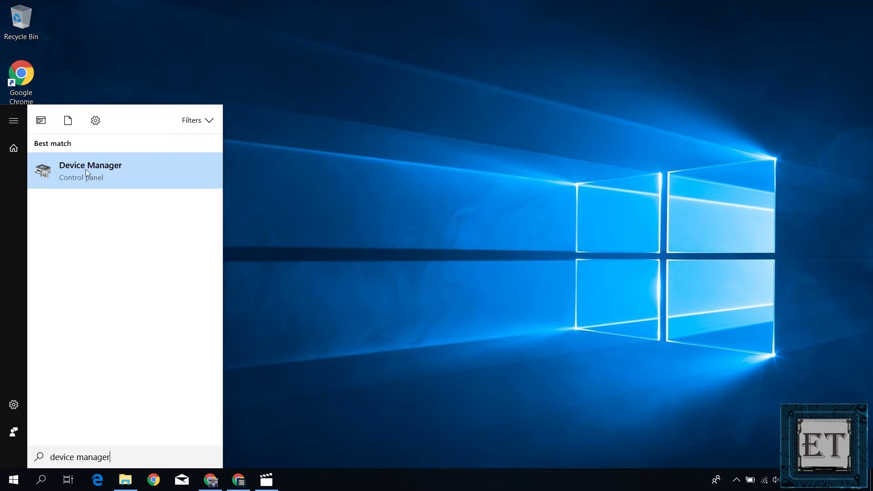
click(86, 169)
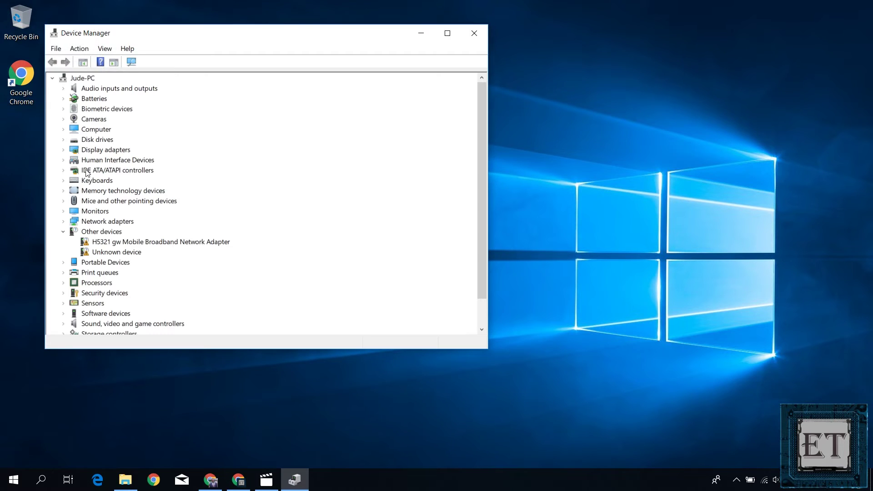
click(80, 49)
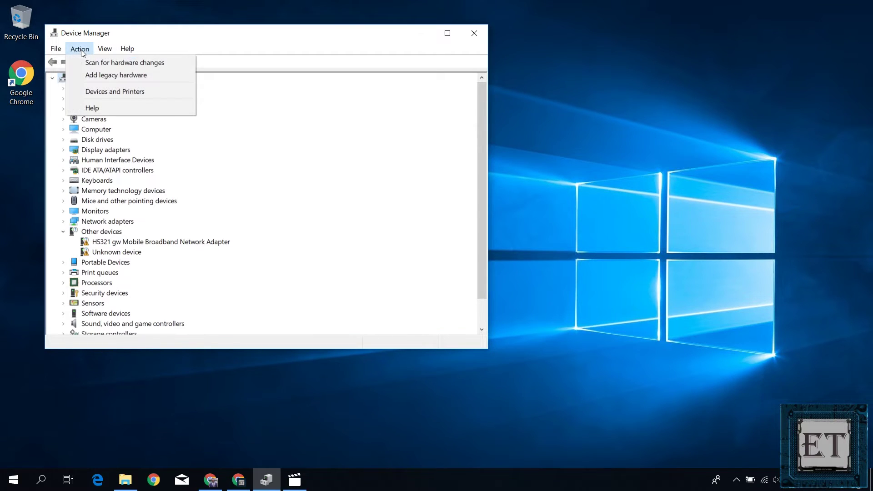
click(121, 77)
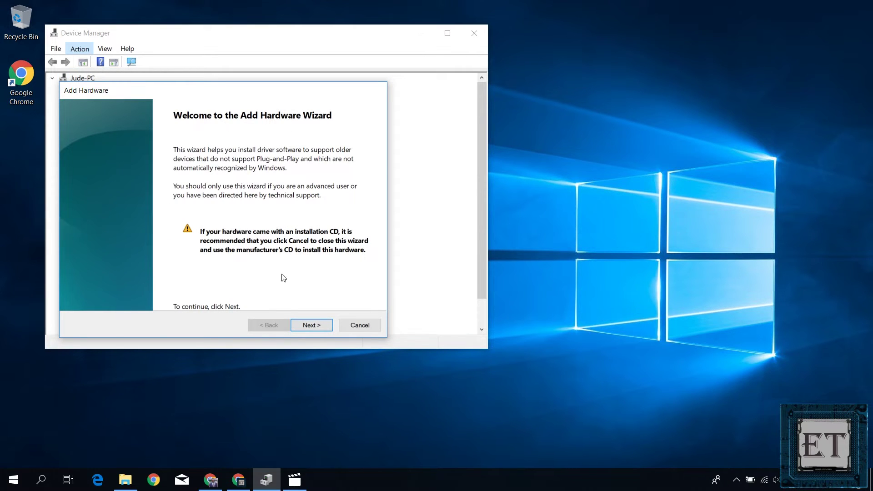
Step: Choose manual hardware installation with Network adapters as the hardware type
click(314, 325)
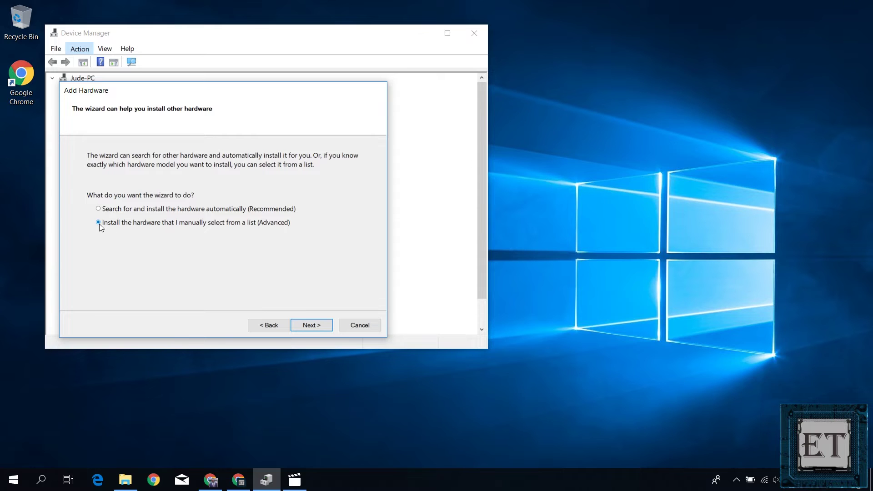
click(311, 325)
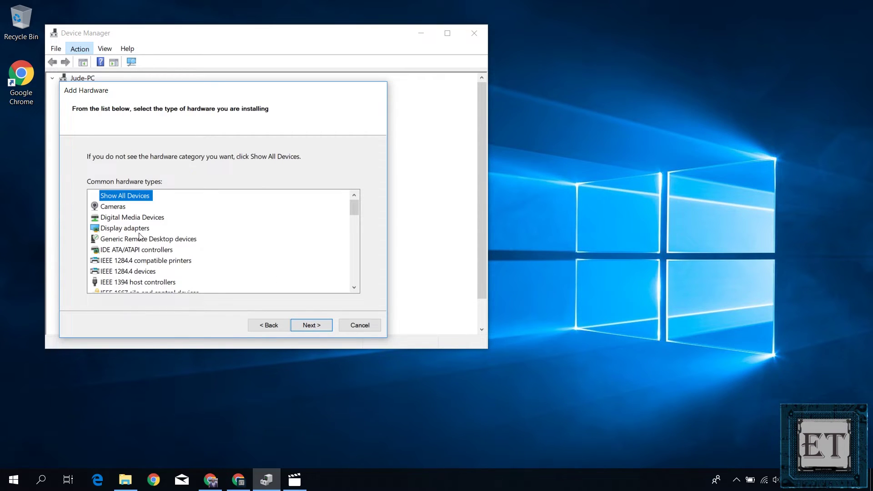
drag(357, 207, 351, 230)
click(138, 261)
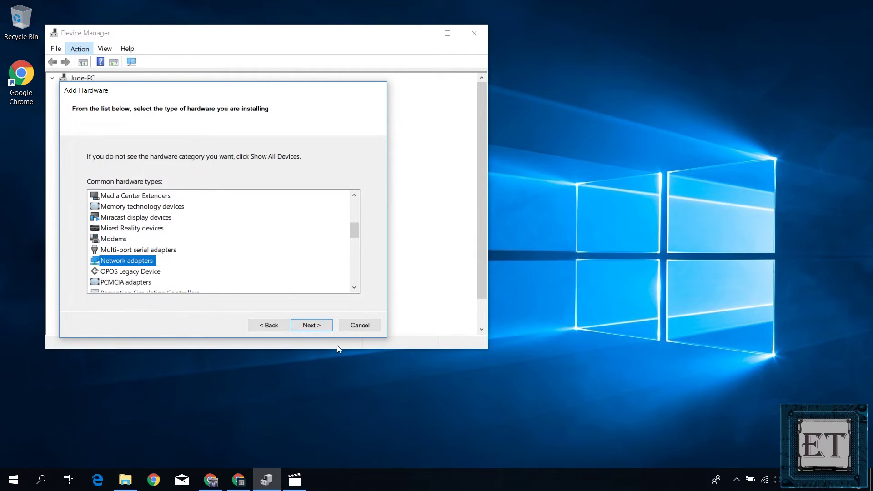
click(317, 325)
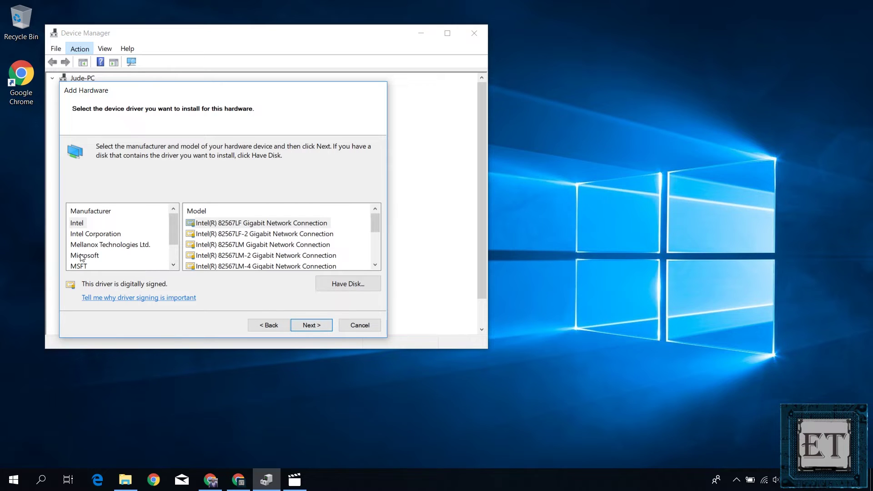
Step: Install Microsoft's Bluetooth Device (RFCOMM Protocol TDI), then close the wizard after its timeout error
click(83, 256)
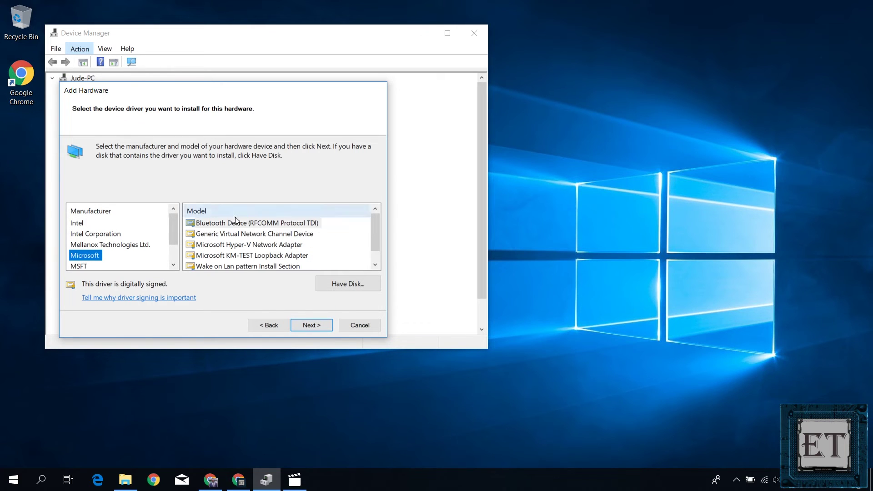
click(236, 223)
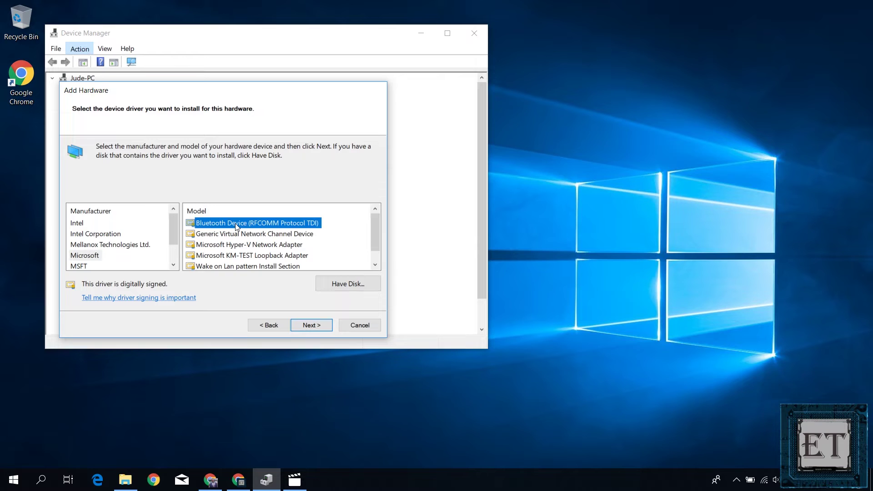
click(312, 326)
click(311, 326)
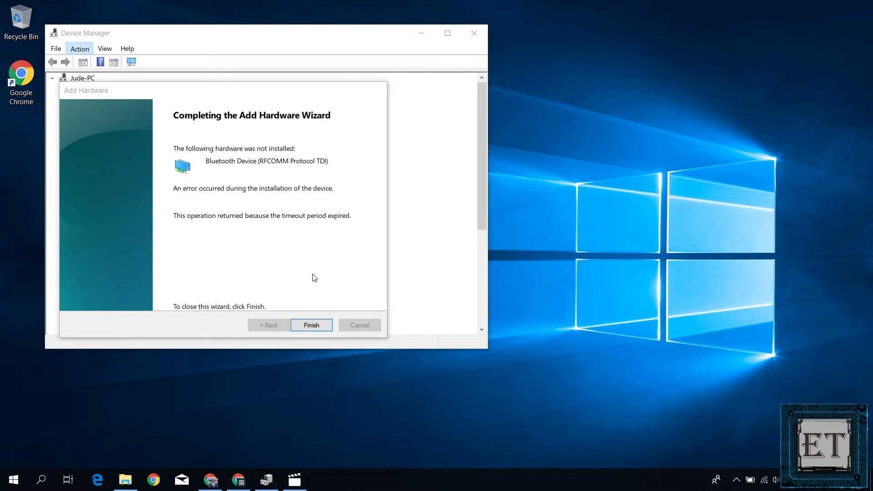
click(319, 328)
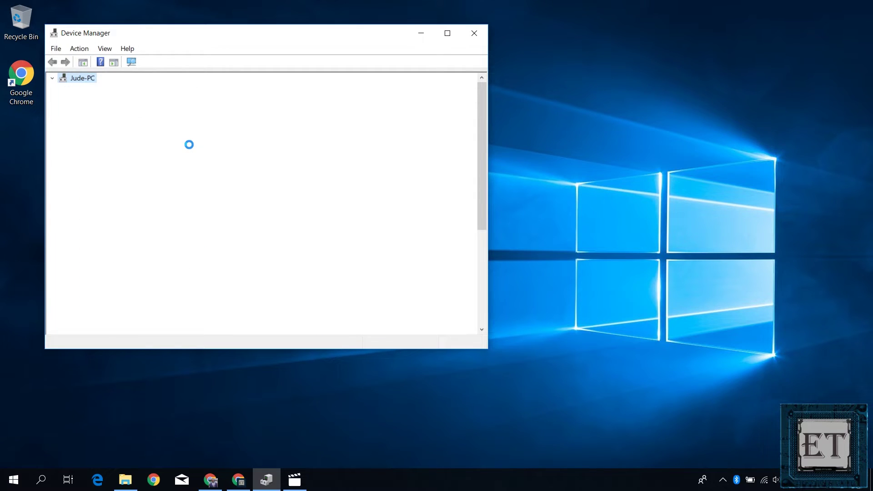
Step: Expand Bluetooth, confirm Bluetooth Device (RFCOMM Protocol TDI) has the current driver, then select ThinkPad Bluetooth 4.0
click(64, 120)
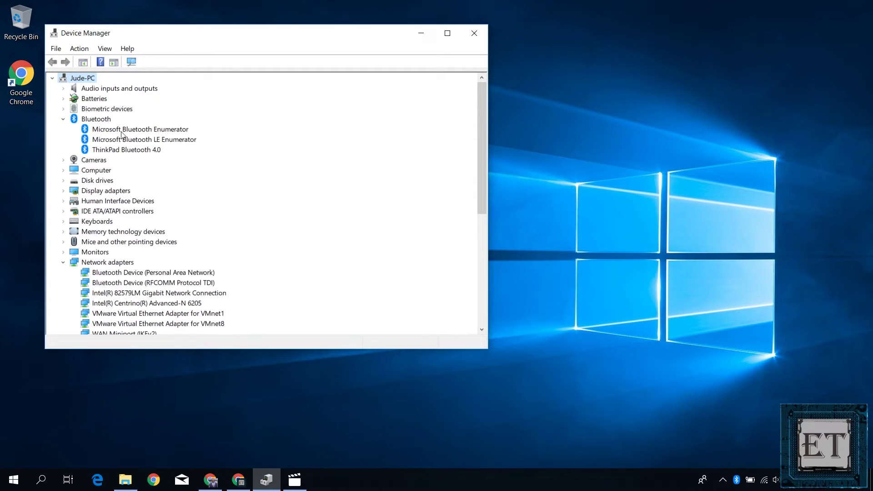
click(132, 284)
right_click(132, 284)
click(161, 293)
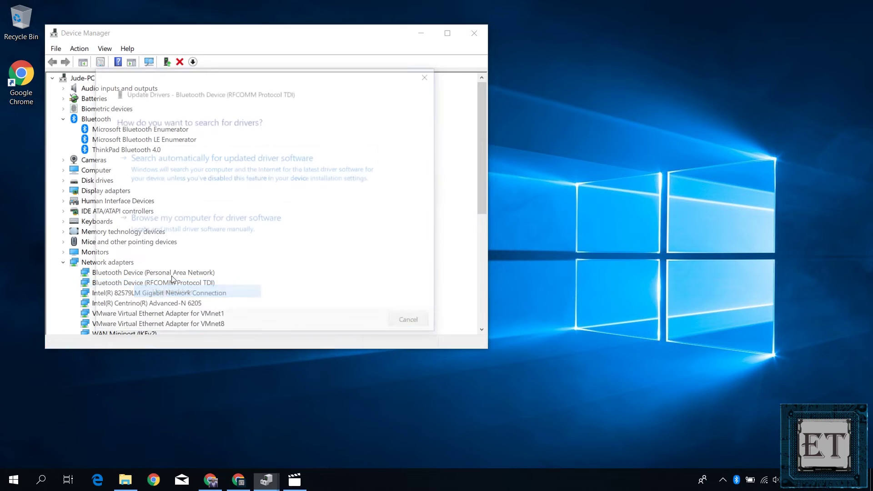
click(196, 191)
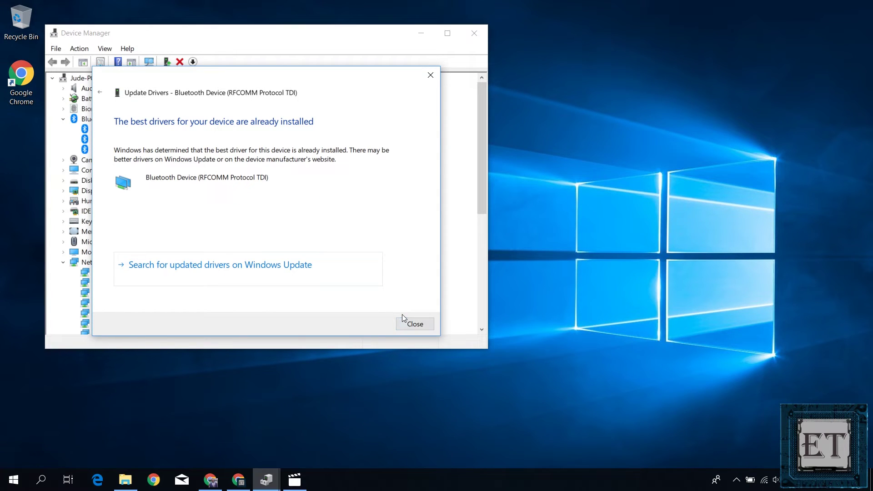
click(412, 324)
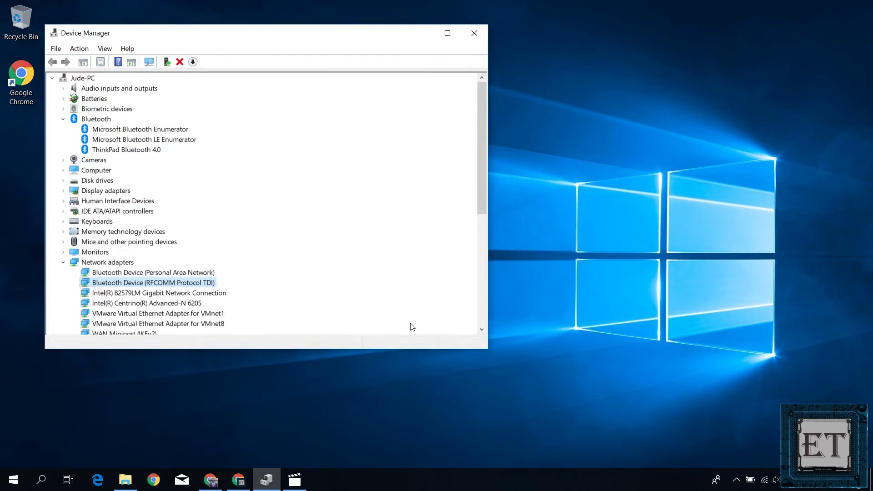
click(125, 152)
Step: Confirm ThinkPad Bluetooth 4.0 already has the best driver, then close Device Manager
right_click(124, 151)
click(163, 160)
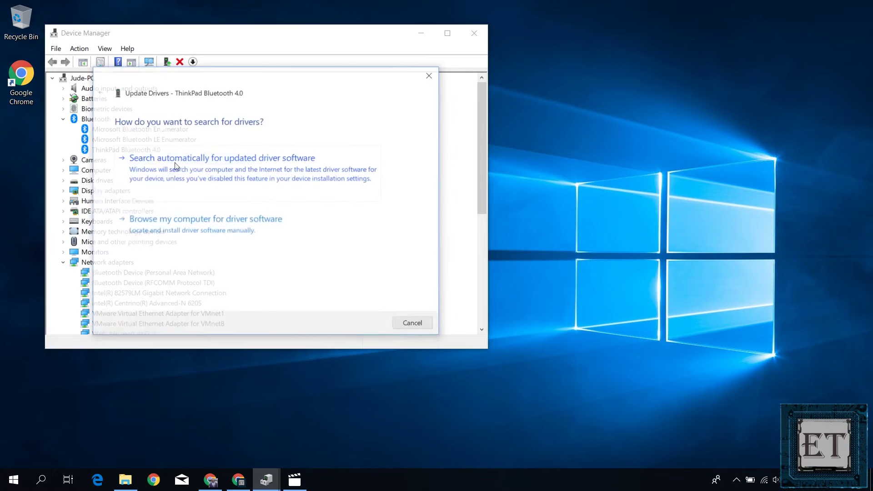
click(205, 162)
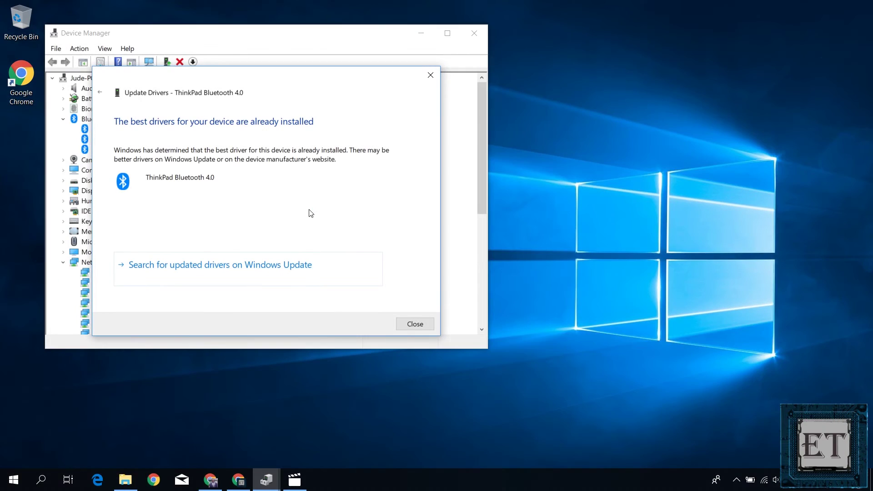
click(415, 325)
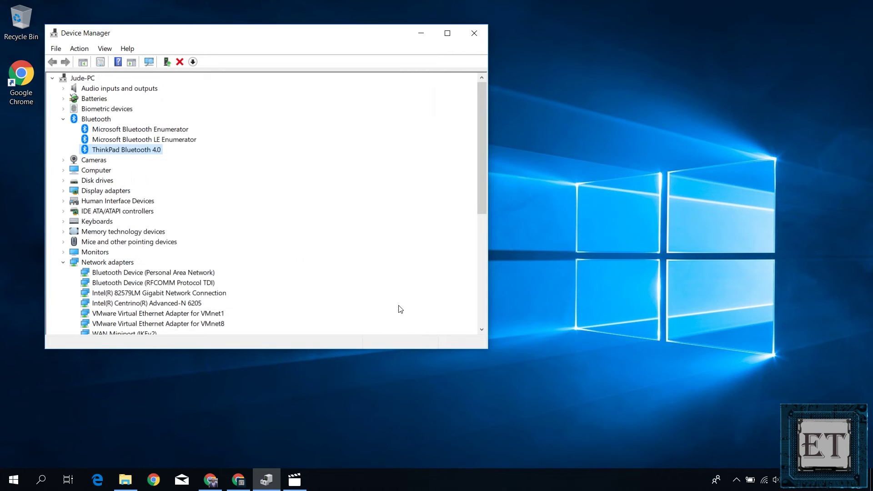
click(475, 35)
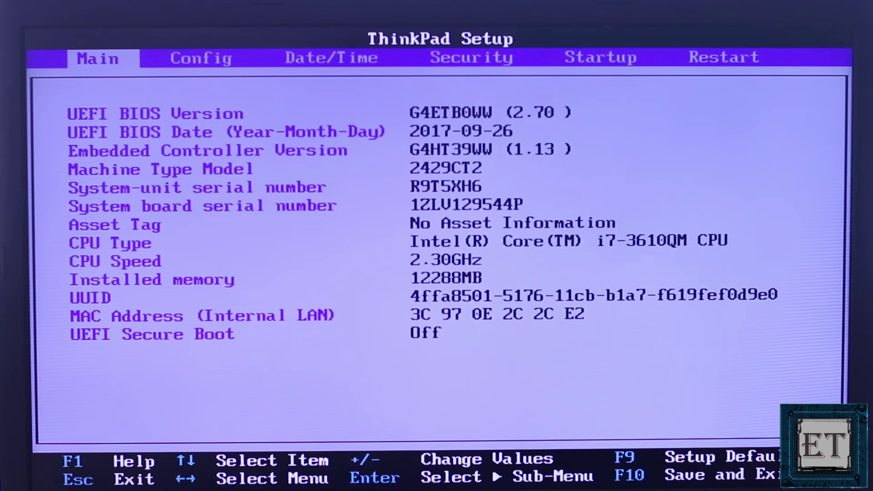
Step: Move through the ThinkPad Setup tabs to I/O Port Access and check that Bluetooth is [Enabled]
key(Right)
key(Right)
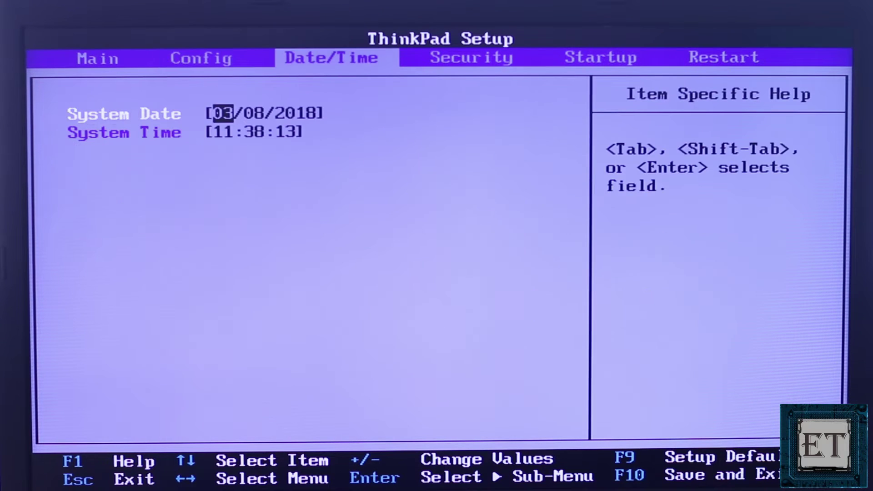
key(Right)
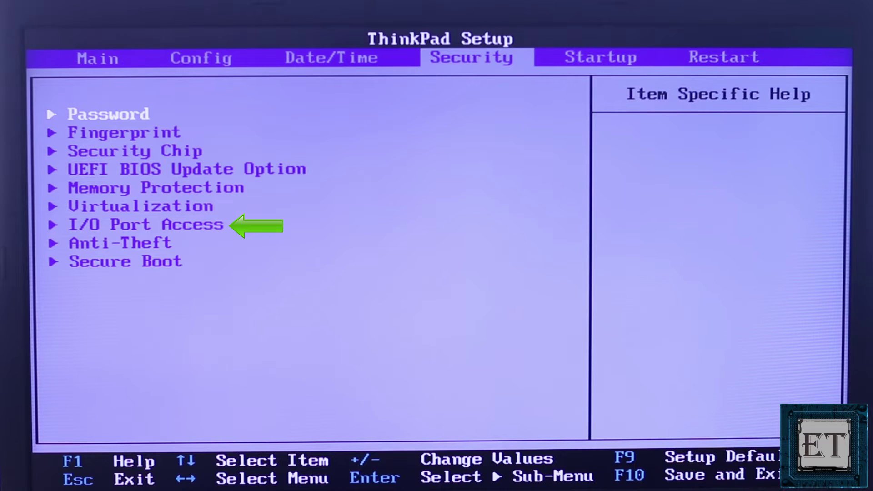
key(Down)
key(Down)
key(Down)
key(Down)
key(Down)
key(Down)
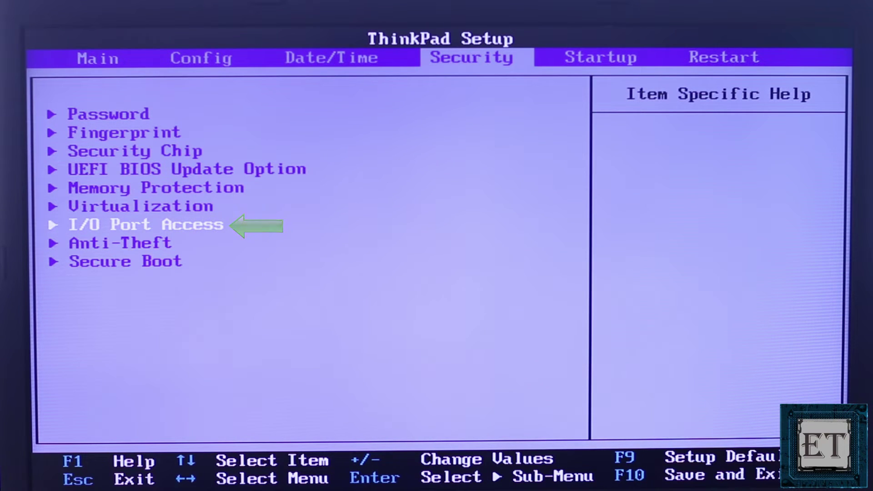
key(Return)
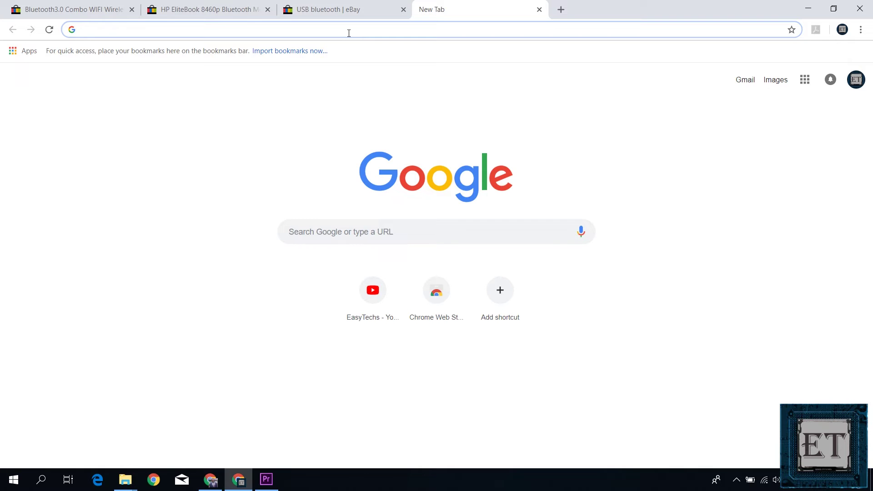
Step: Search 'drivers for lenovo thinkpad t530' and open Lenovo's T530 drivers page in a new tab
text(drivers for lenov)
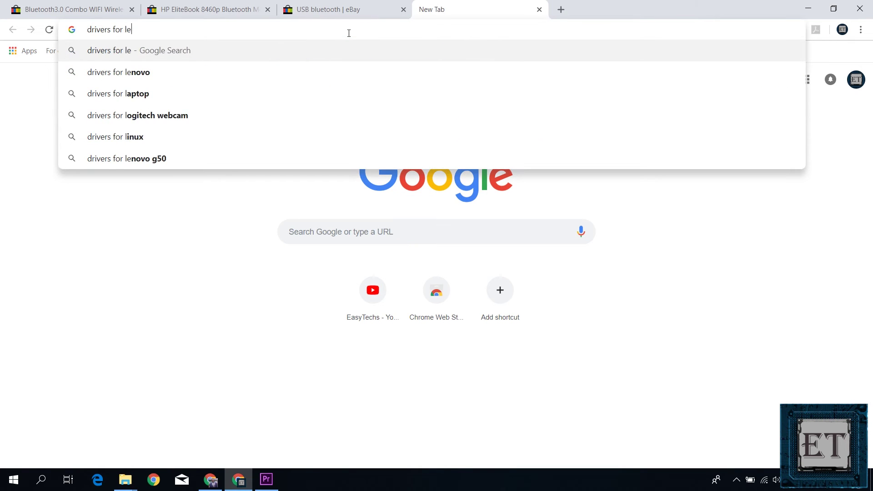
text(o thinkpad t)
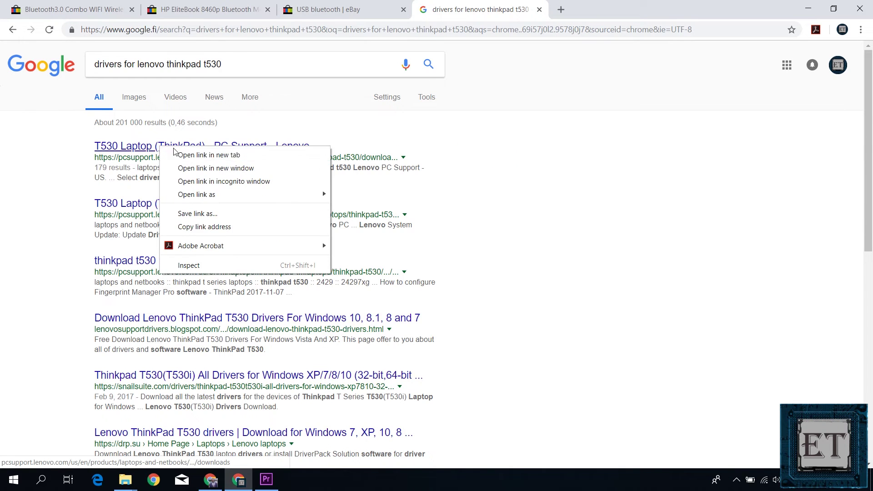
click(191, 153)
click(548, 12)
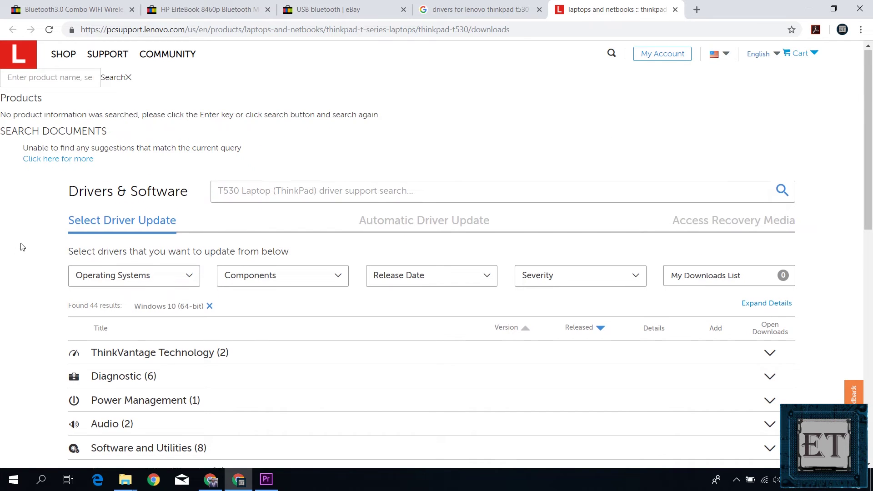
Step: Download the ThinkPad Bluetooth with Enhanced Data Rate Software installer g4wh01ww.exe from Bluetooth and Modem
scroll(21, 247, down, 7)
scroll(21, 247, down, 3)
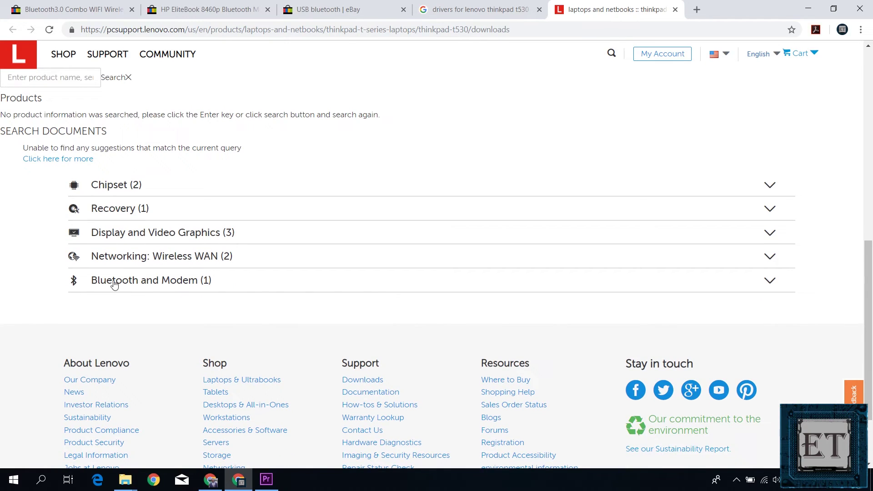
click(148, 282)
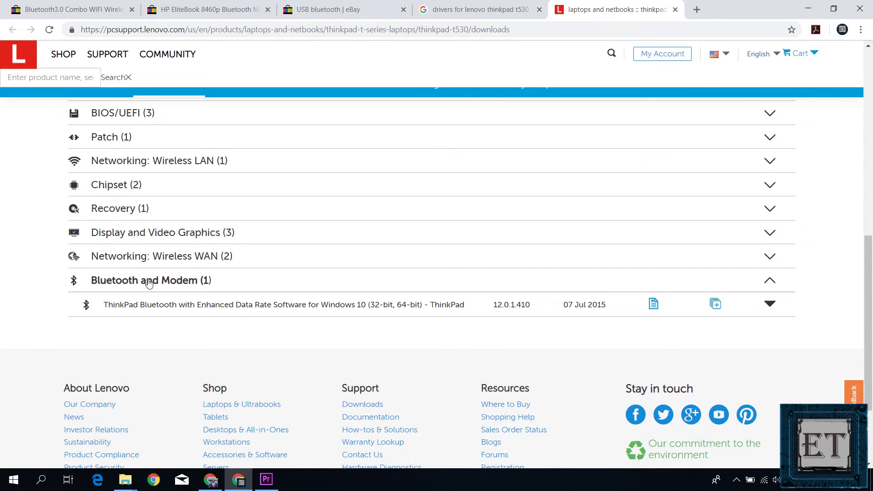
click(769, 305)
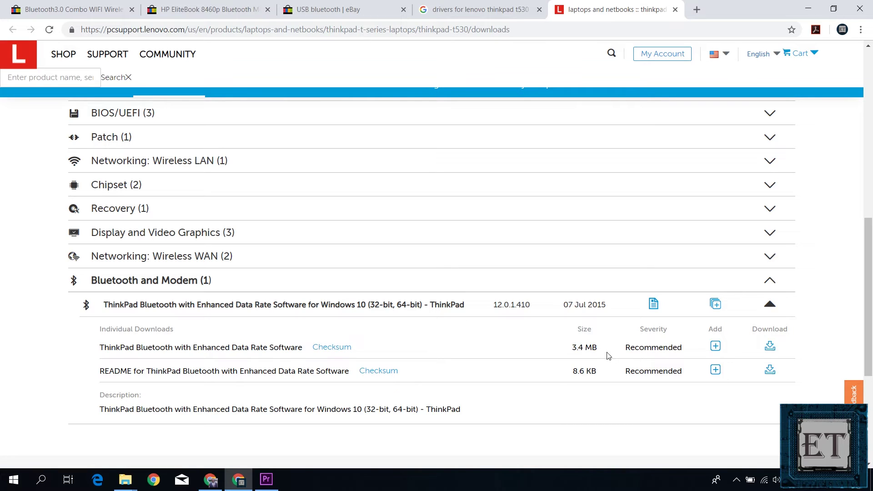
click(770, 349)
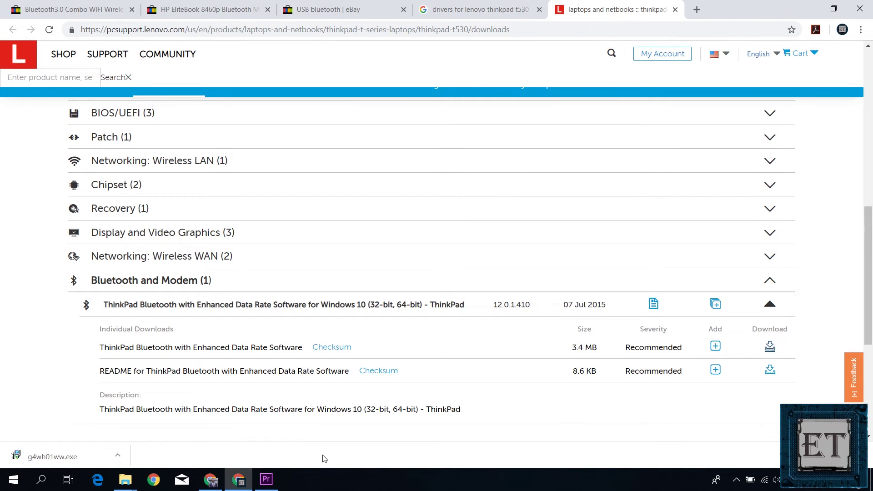
Step: Run g4wh01ww.exe, accept the licence, and install into the default C:\DRIVERS\WIN\TPBTooth folder
click(45, 456)
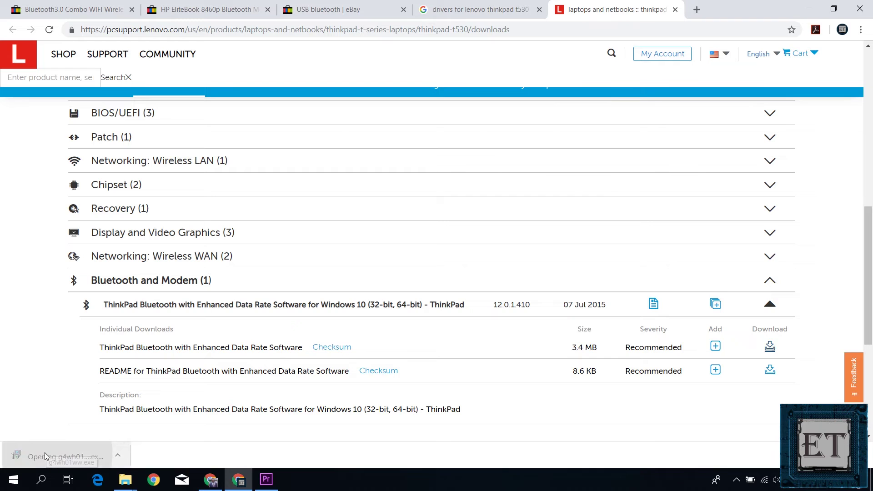
click(496, 330)
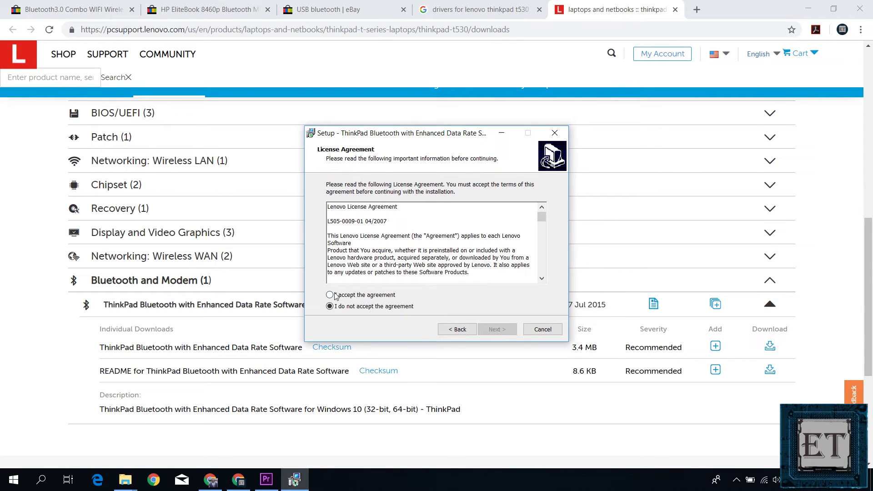
click(346, 296)
click(499, 330)
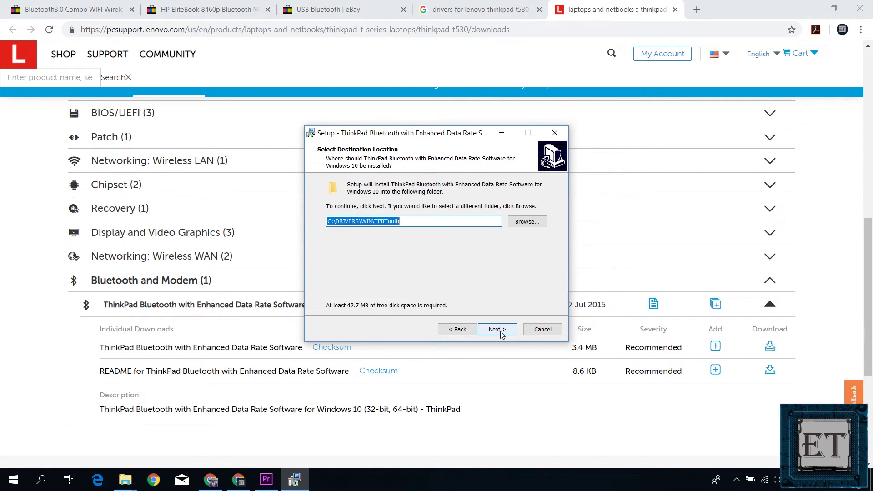
click(500, 331)
click(498, 330)
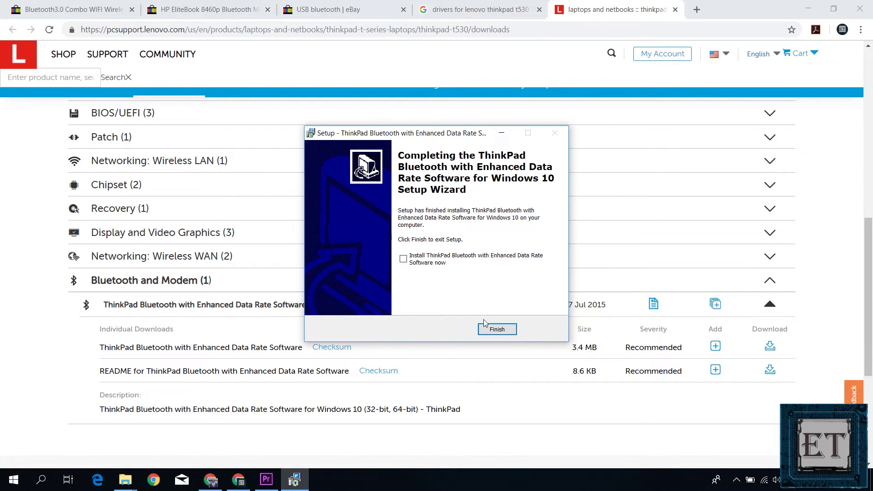
click(497, 329)
click(735, 480)
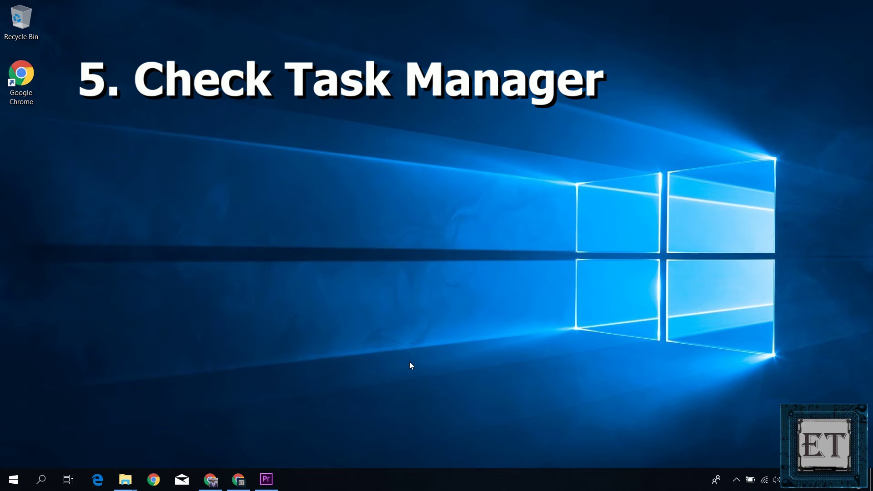
Step: Launch Task Manager from Start search, view its Services tab, then open the Services console
key(super)
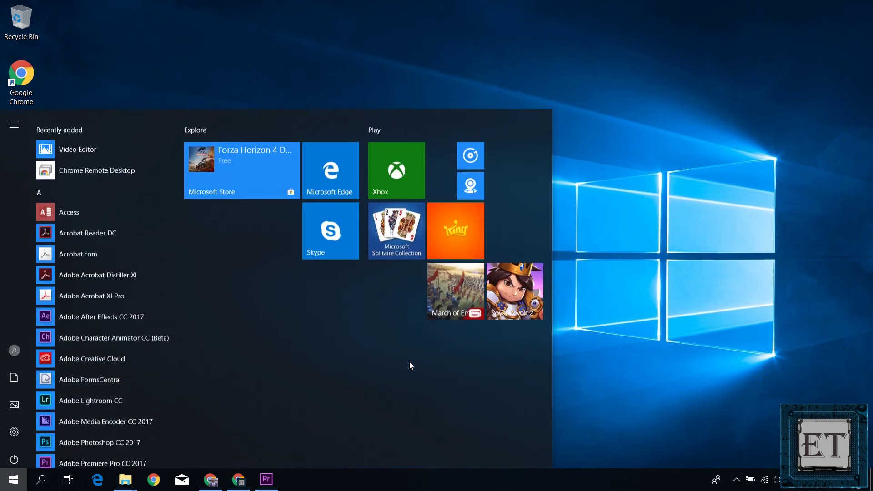
text(task manage)
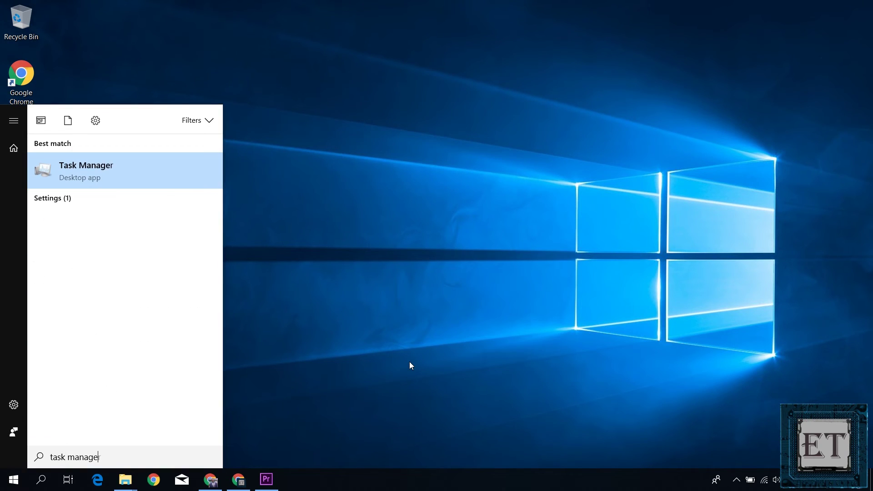
text(r)
click(94, 177)
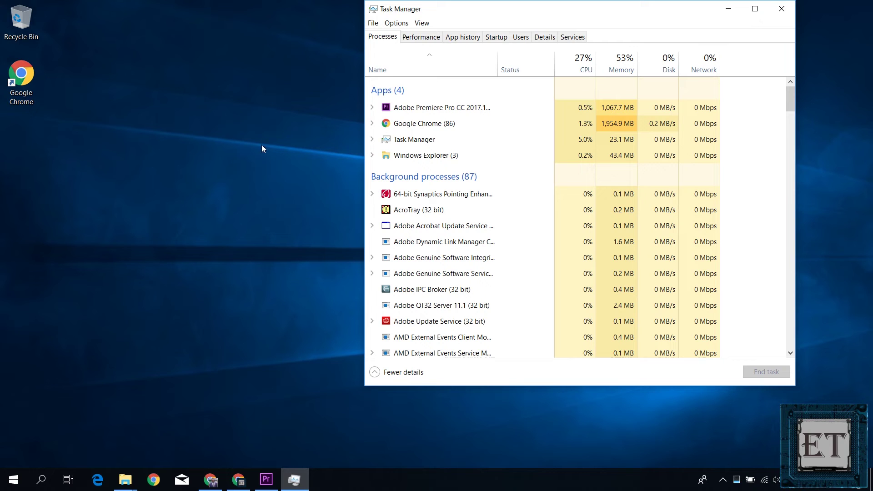
click(574, 41)
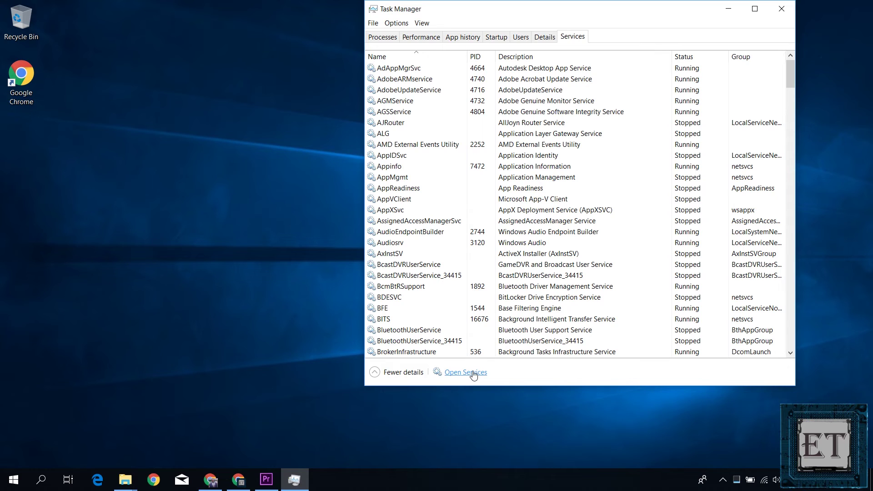
click(473, 374)
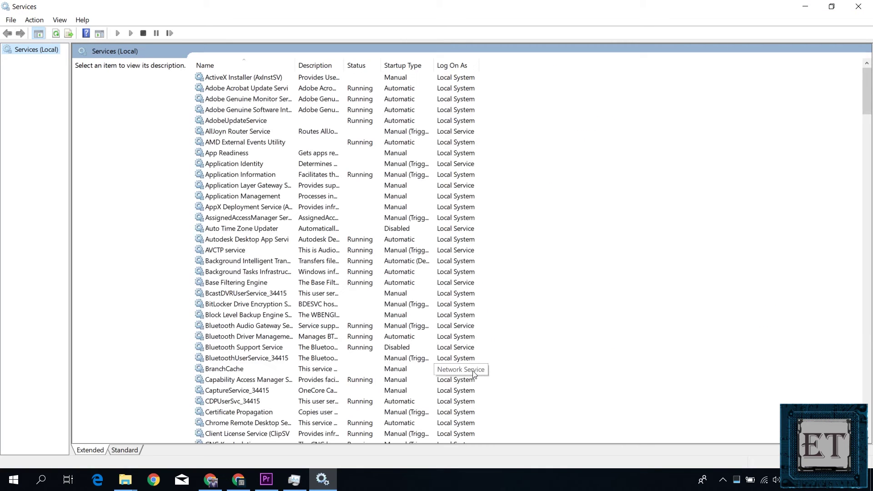
Step: Sort services by name and open Bluetooth Support Service's properties to view its Disabled startup type
click(227, 67)
click(228, 67)
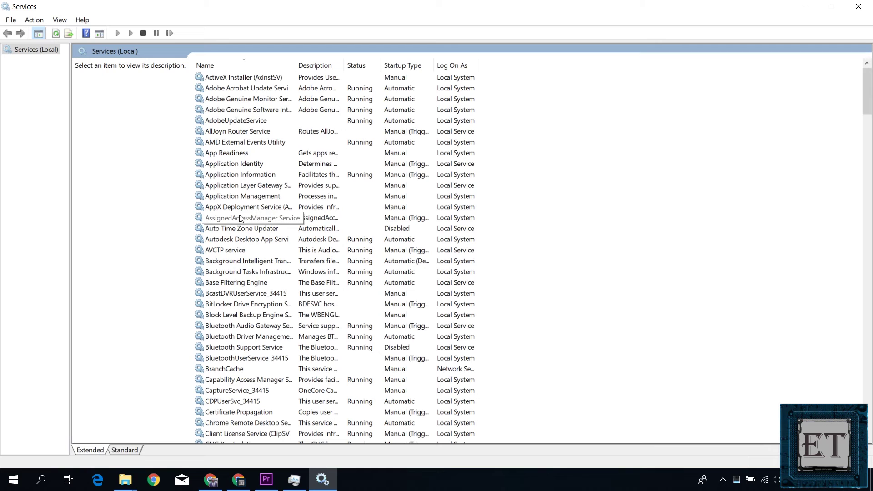
scroll(227, 288, down, 1)
click(248, 318)
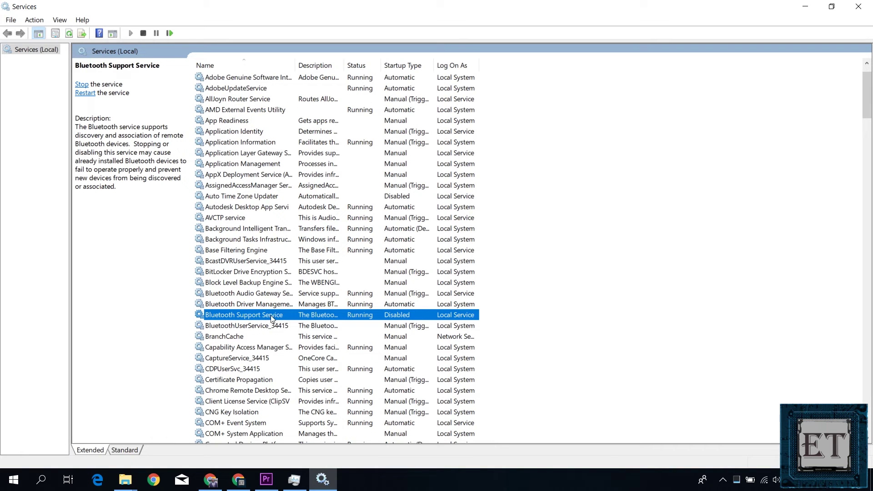
double_click(261, 319)
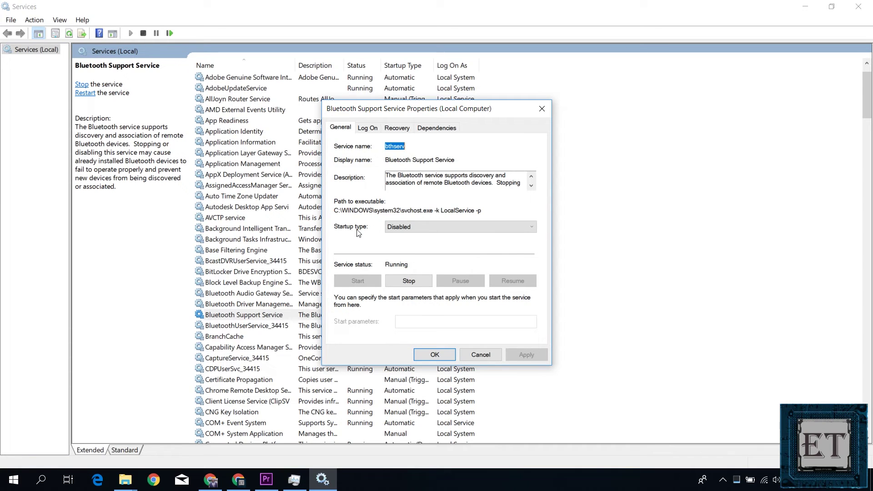
click(406, 229)
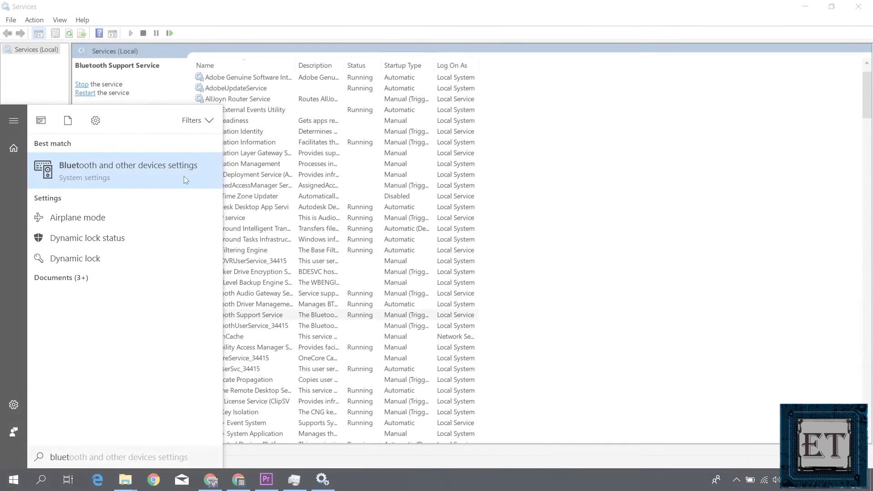
click(186, 179)
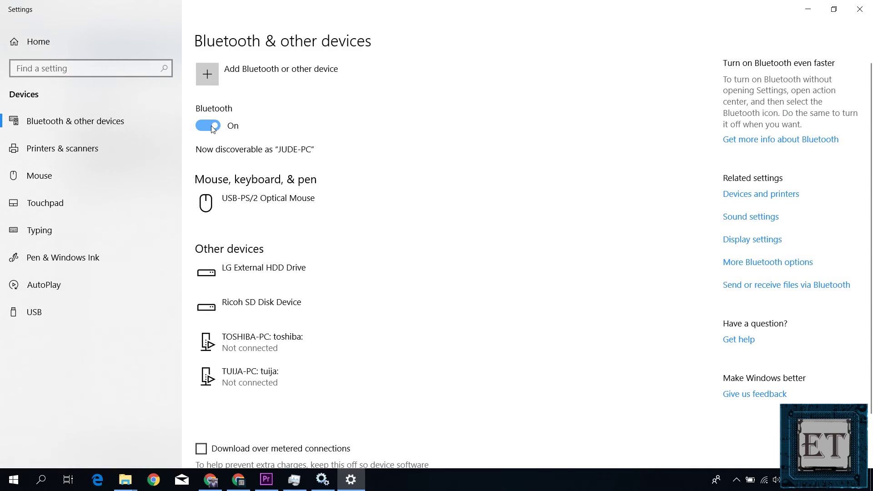
Step: Turn the Bluetooth toggle off and back on in Bluetooth & other devices
click(212, 129)
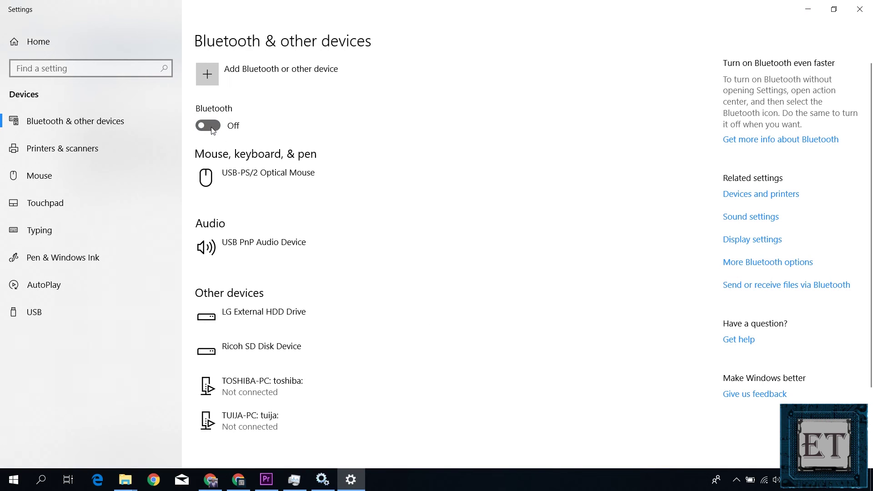
click(216, 130)
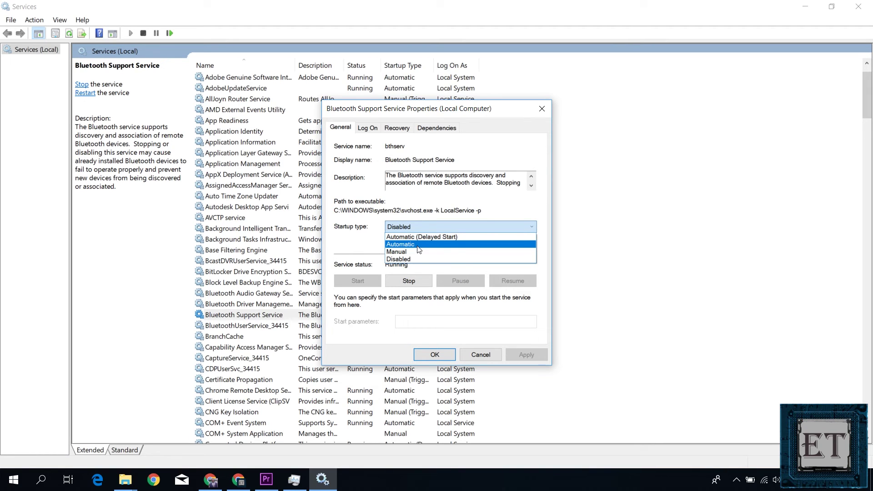
Step: Change Bluetooth Support Service's startup type to Manual, apply it, and close the properties
click(419, 252)
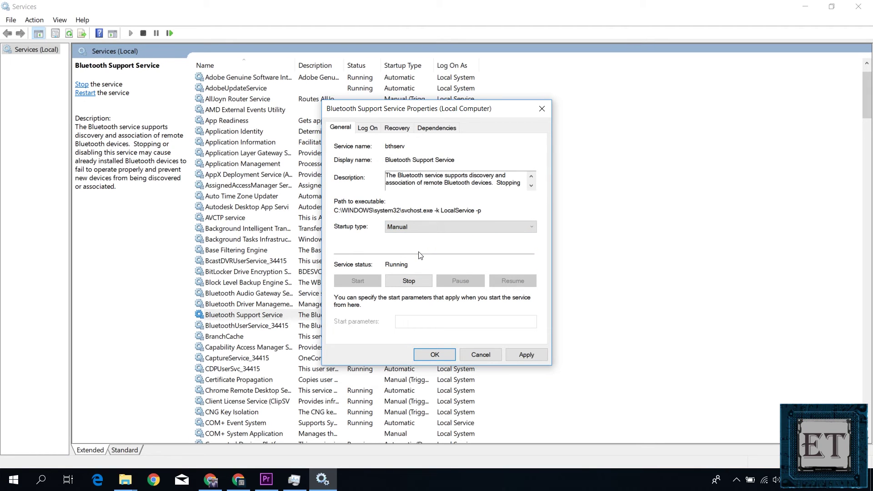
click(525, 358)
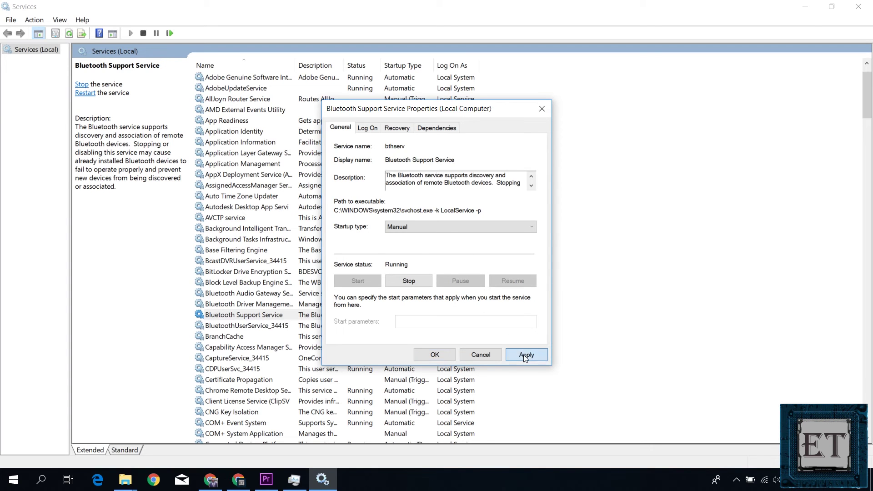
click(435, 355)
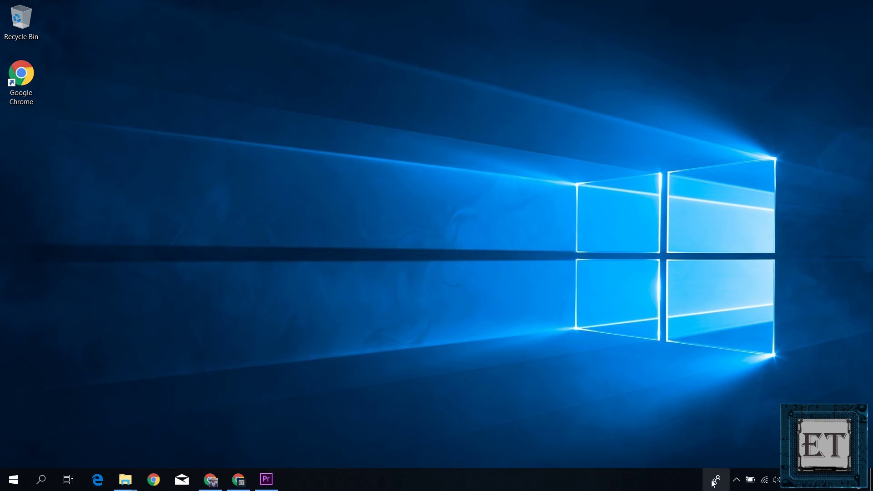
Step: Check the tray for Bluetooth, then reach Network Connections via Settings > Network & Internet > Wi-Fi
click(736, 480)
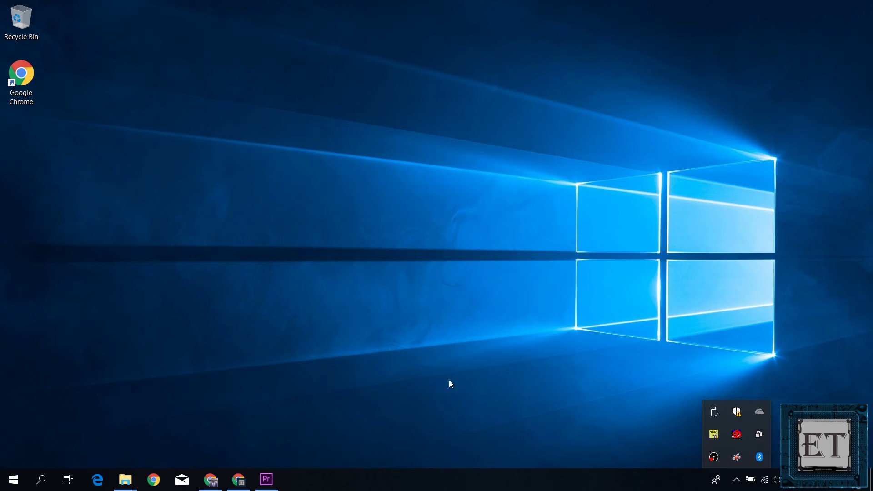
click(326, 381)
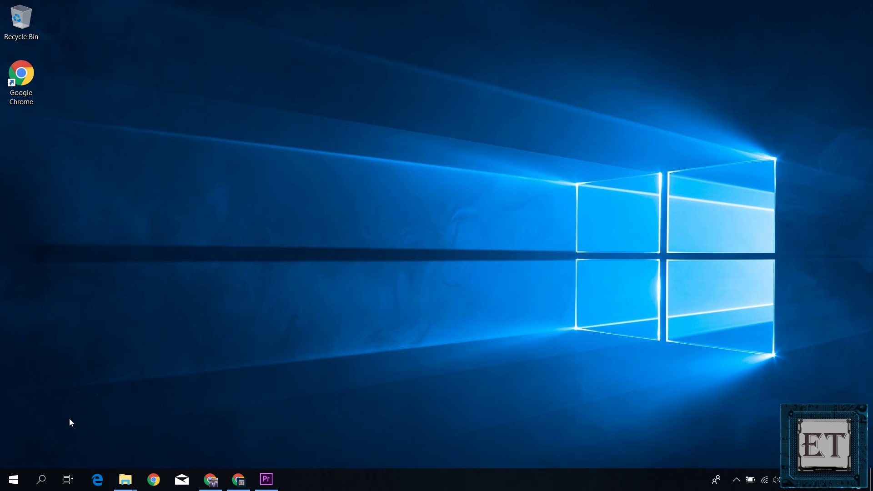
click(13, 480)
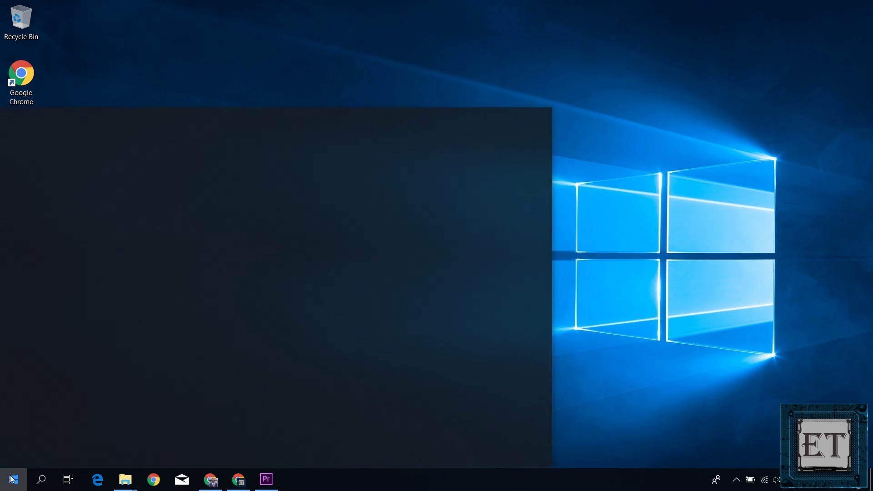
click(14, 430)
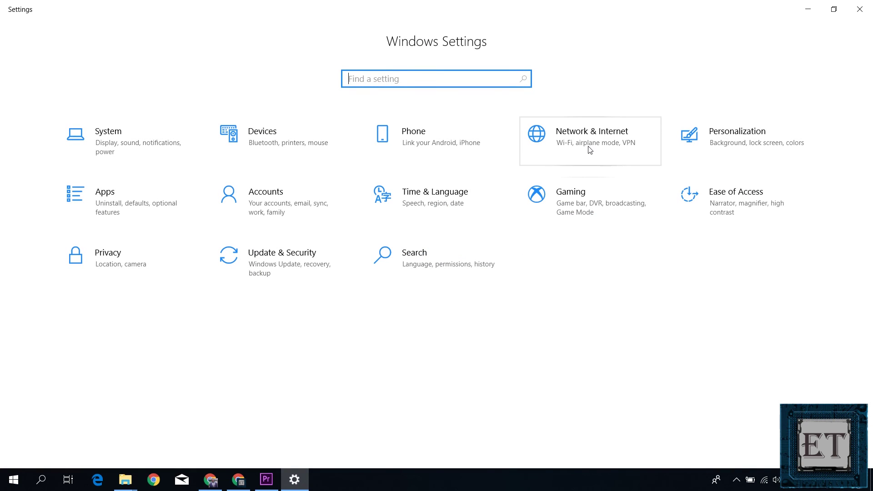
click(589, 148)
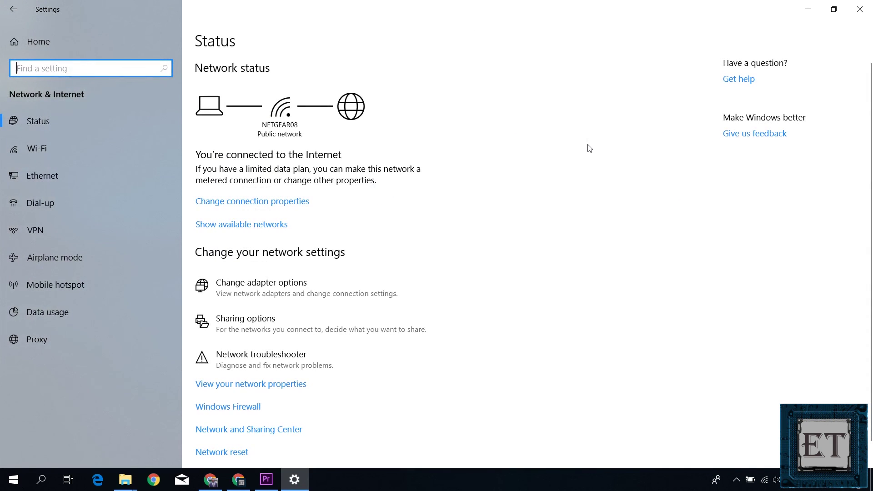
click(42, 153)
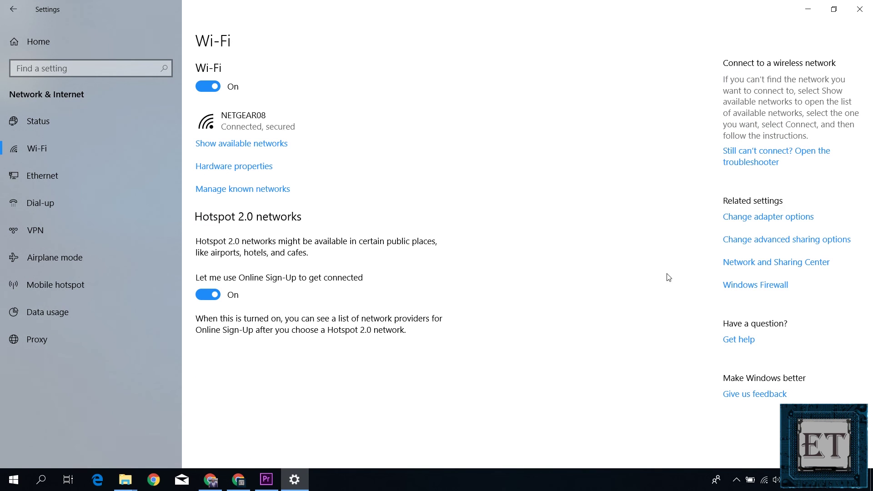
click(779, 221)
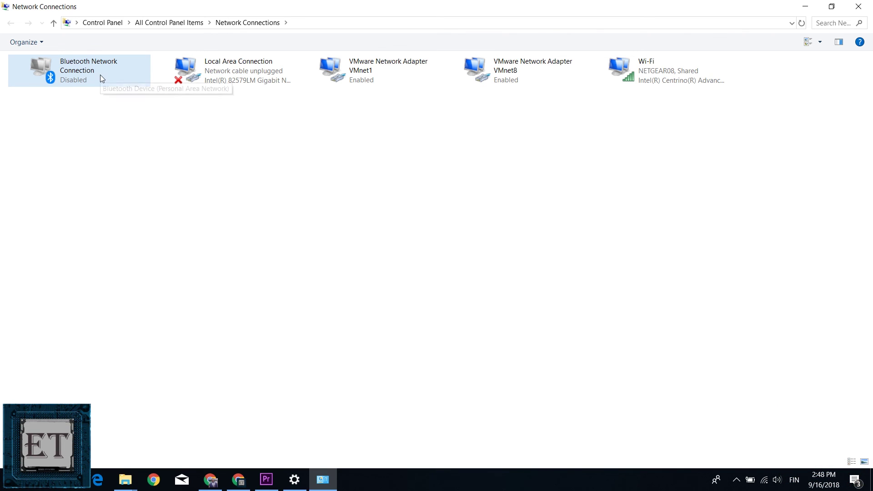
Step: Check the tray's Bluetooth options, then enable Bluetooth Network Connection from its right-click menu
click(737, 480)
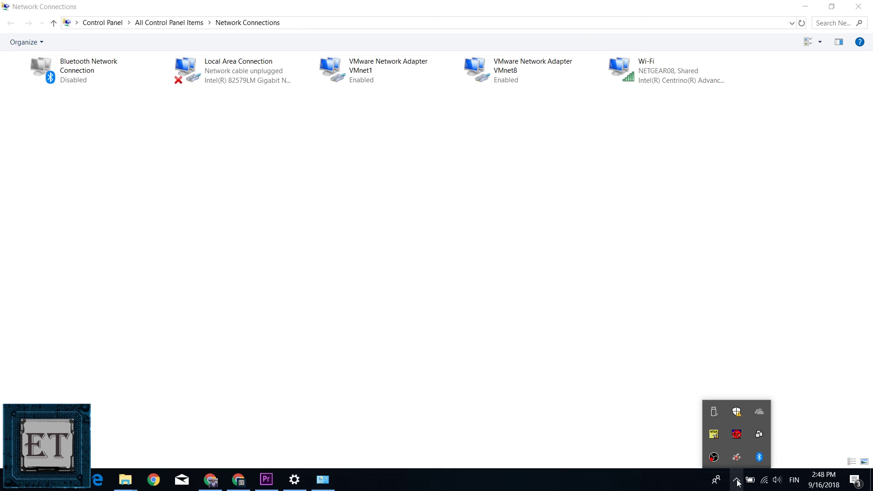
right_click(762, 460)
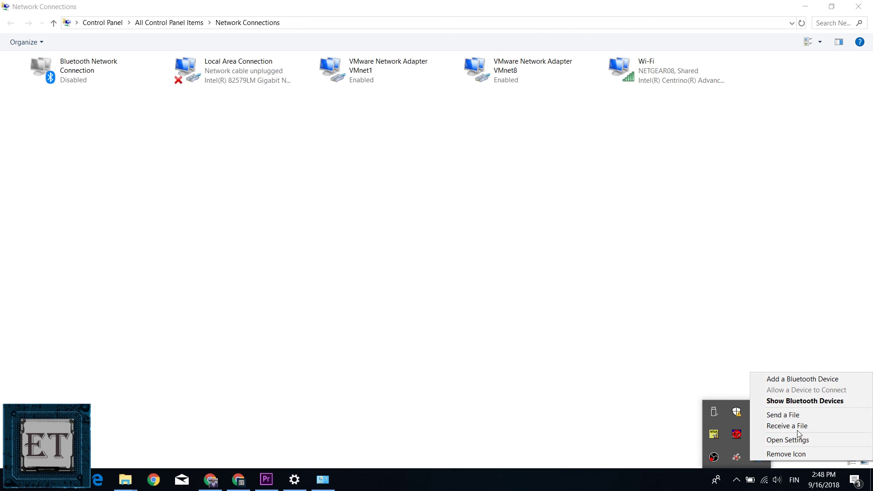
click(799, 381)
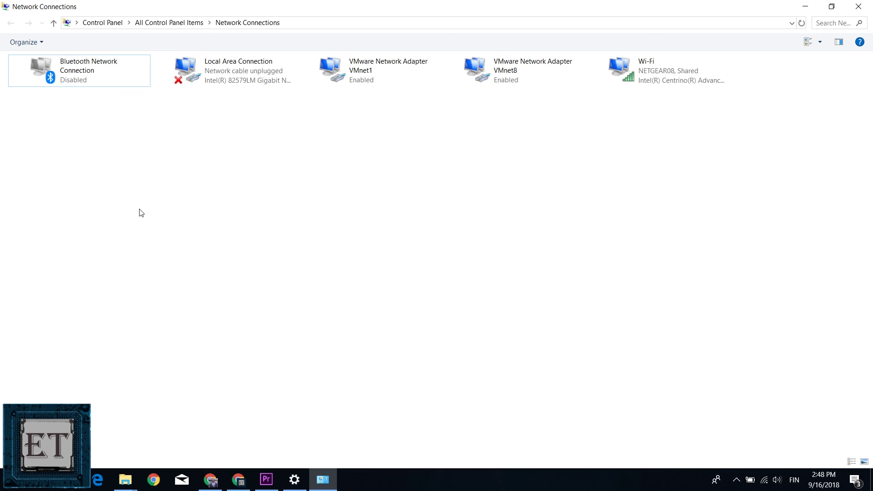
right_click(79, 80)
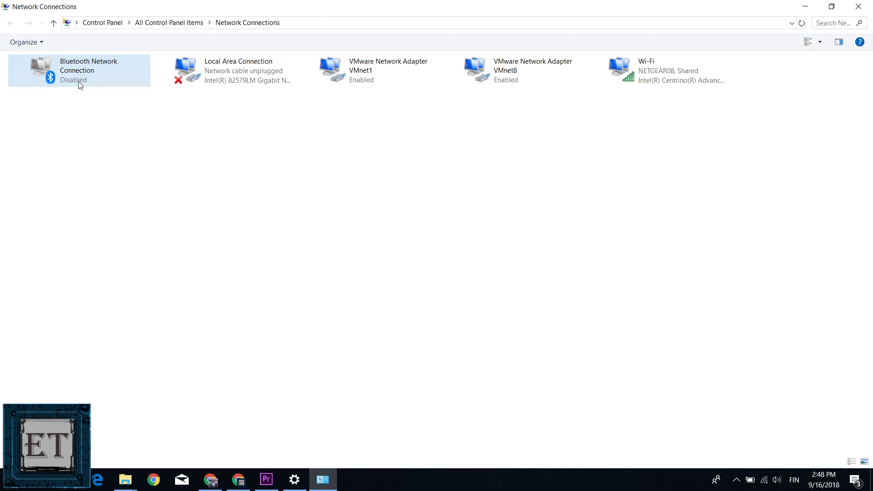
click(59, 90)
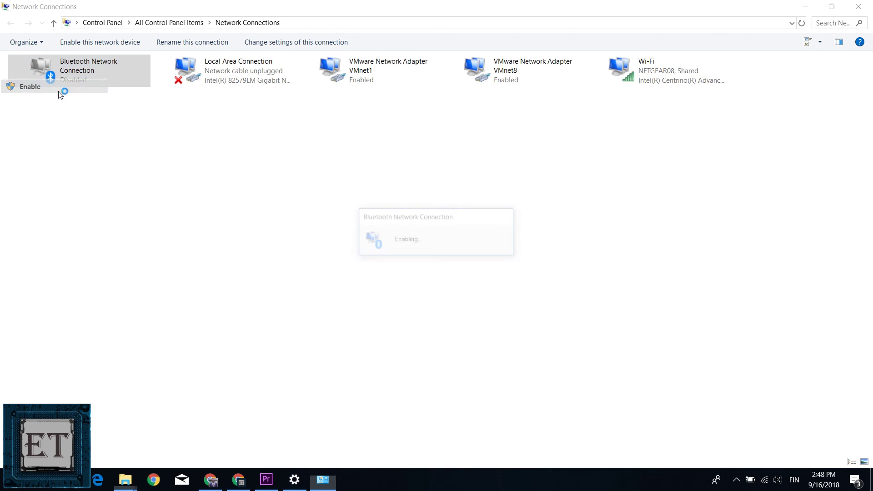